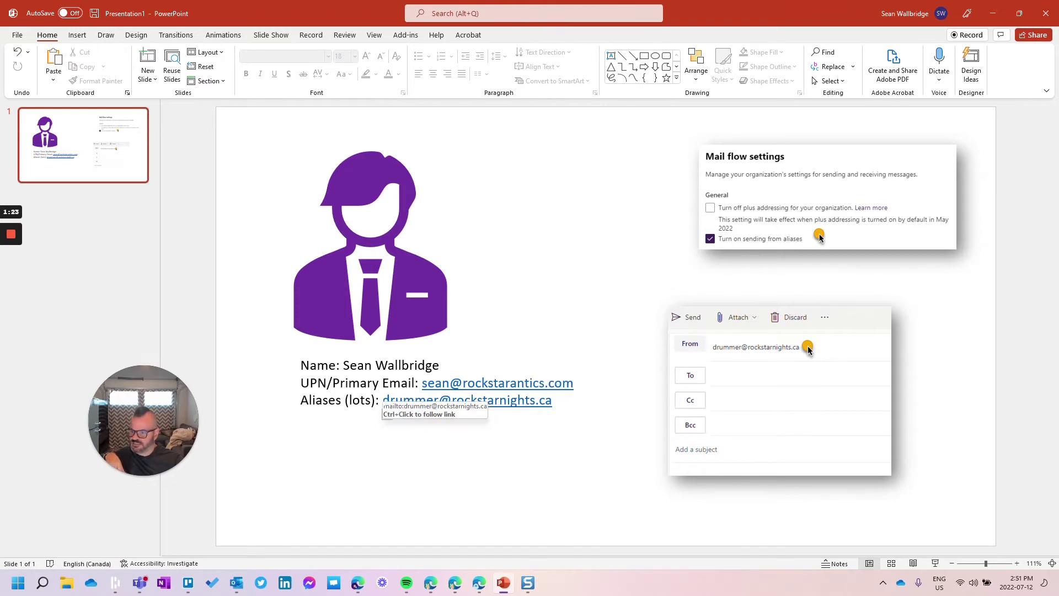
# Highlight the alias address line on the PowerPoint slide.
pyautogui.click(382, 401)
pyautogui.moveTo(382, 401); pyautogui.dragTo(553, 401)
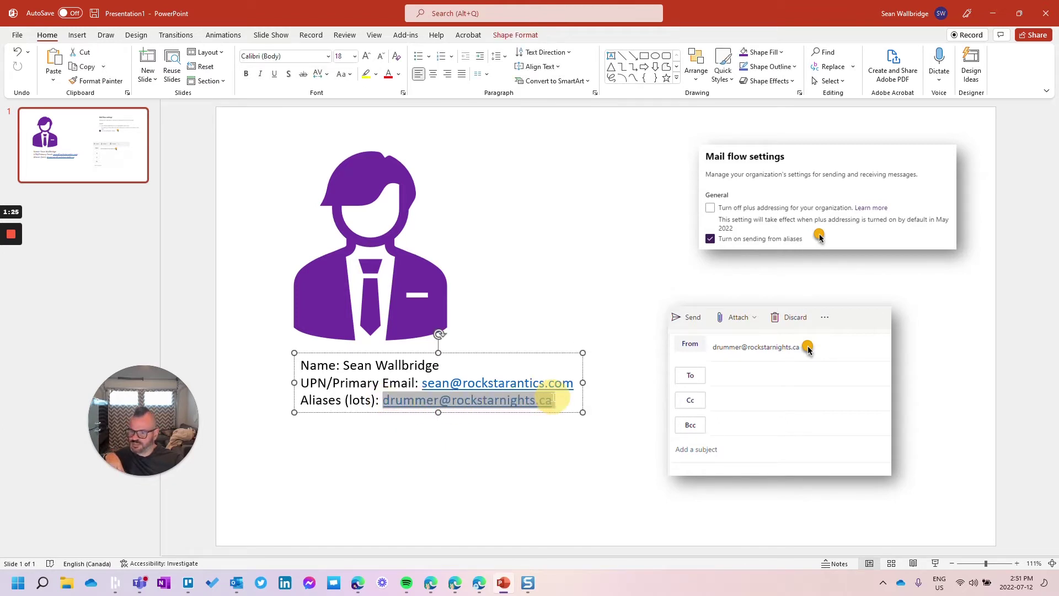
pyautogui.click(434, 447)
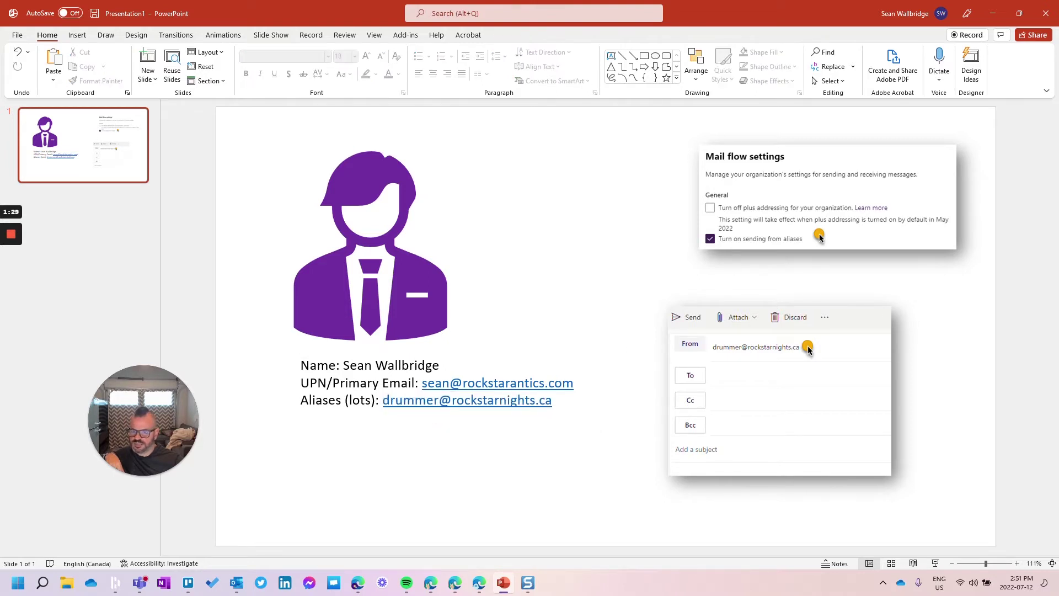
# Pull the User Details page into its own maximized window and open Manage username and email.
pyautogui.click(993, 14)
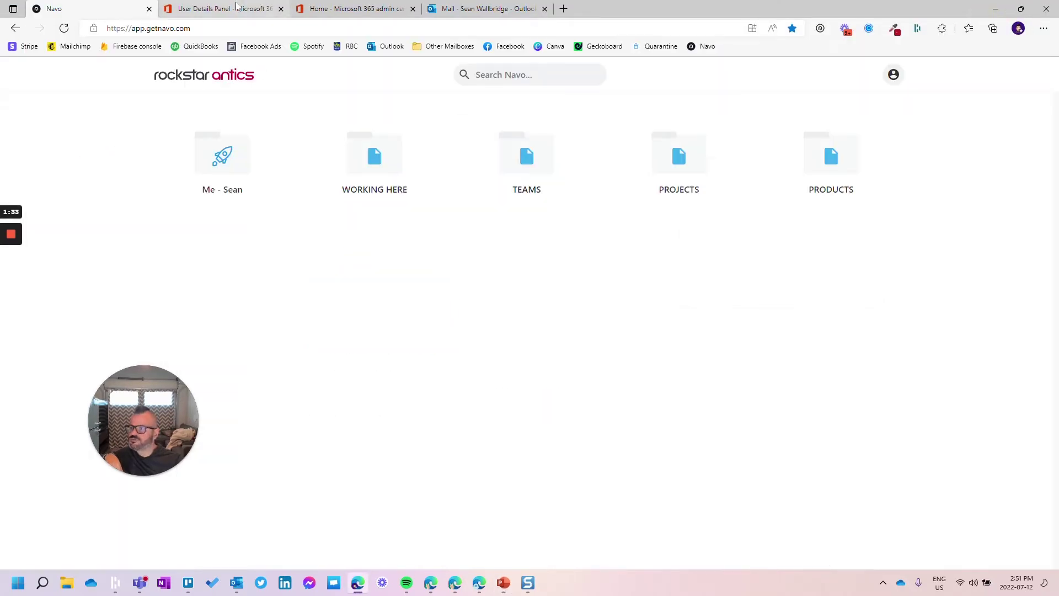
pyautogui.moveTo(238, 9); pyautogui.dragTo(248, 24)
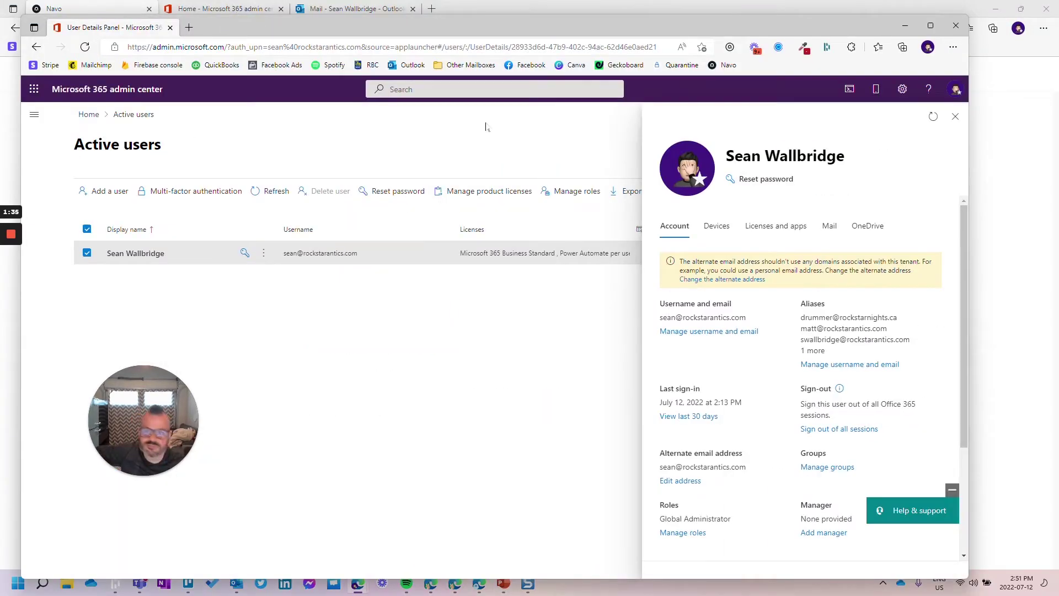
pyautogui.click(931, 25)
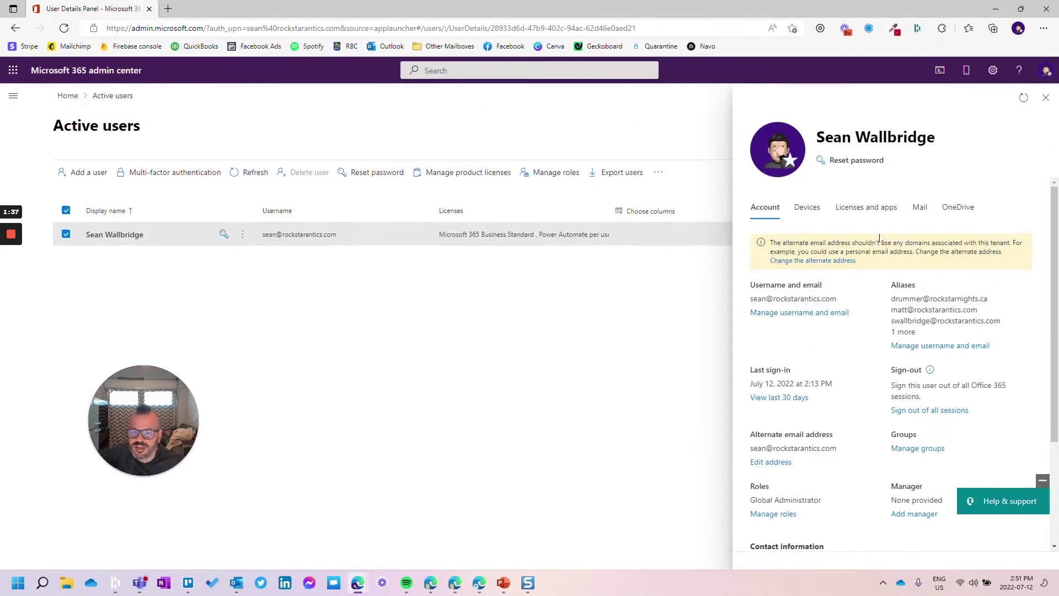
pyautogui.click(800, 312)
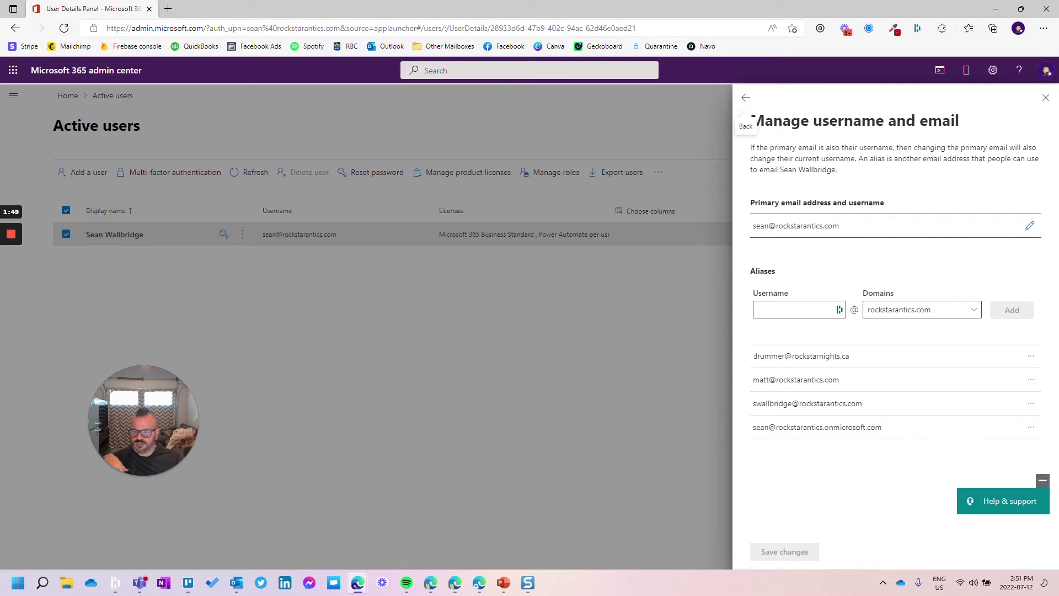
pyautogui.tripleClick(792, 353)
pyautogui.click(826, 356)
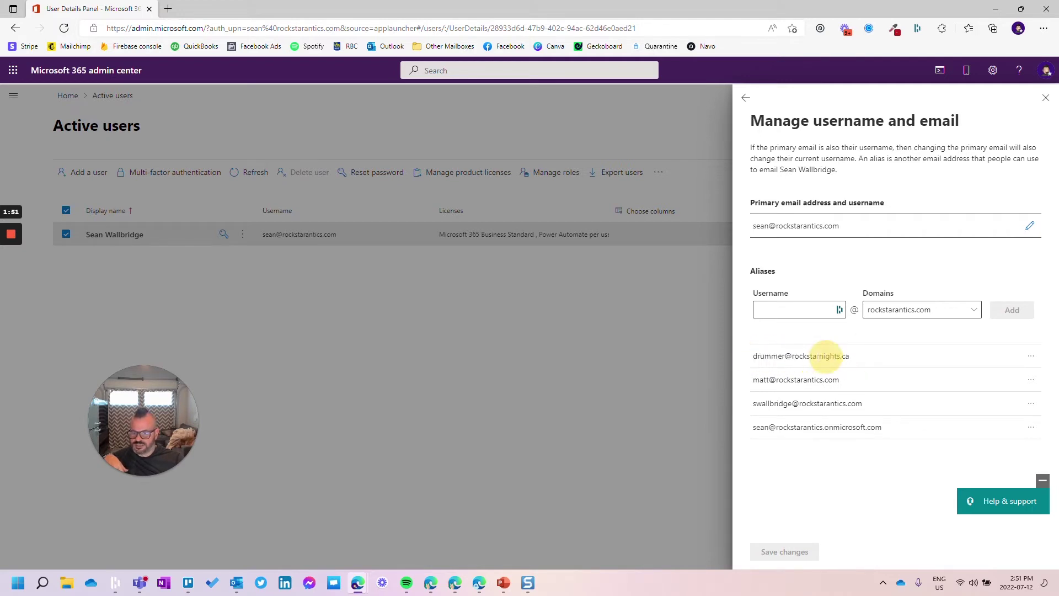
pyautogui.doubleClick(849, 356)
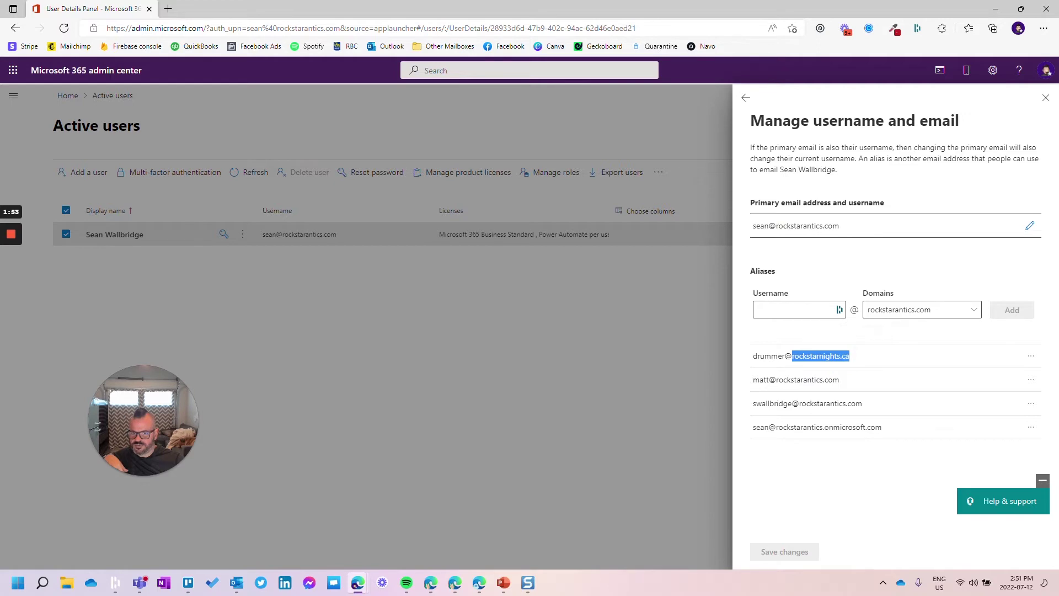
pyautogui.moveTo(755, 225); pyautogui.dragTo(844, 226)
pyautogui.click(772, 353)
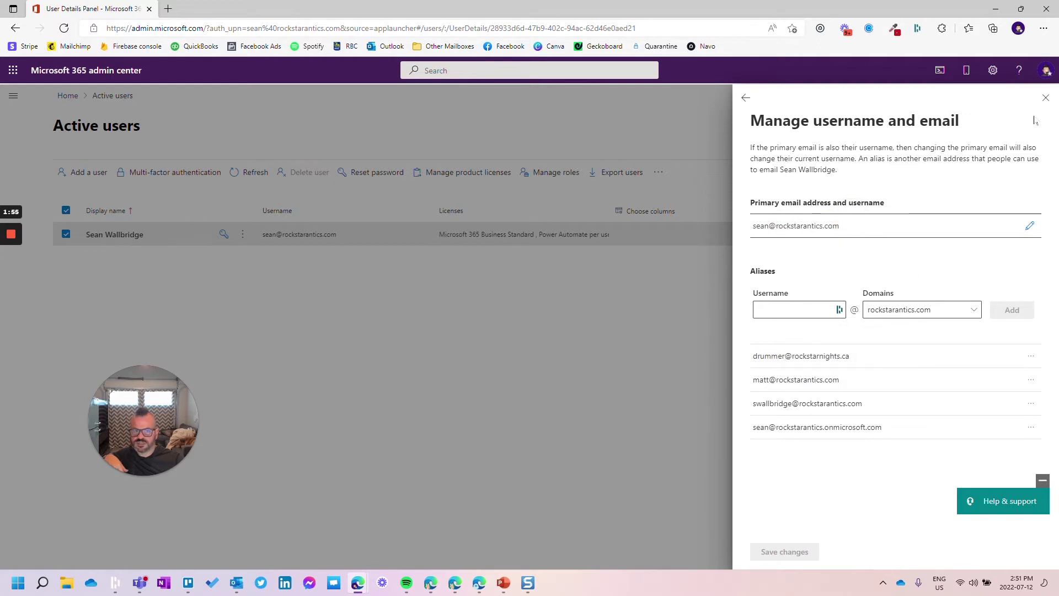
# Close the alias pane and go to the Exchange admin center's Settings page.
pyautogui.click(1045, 98)
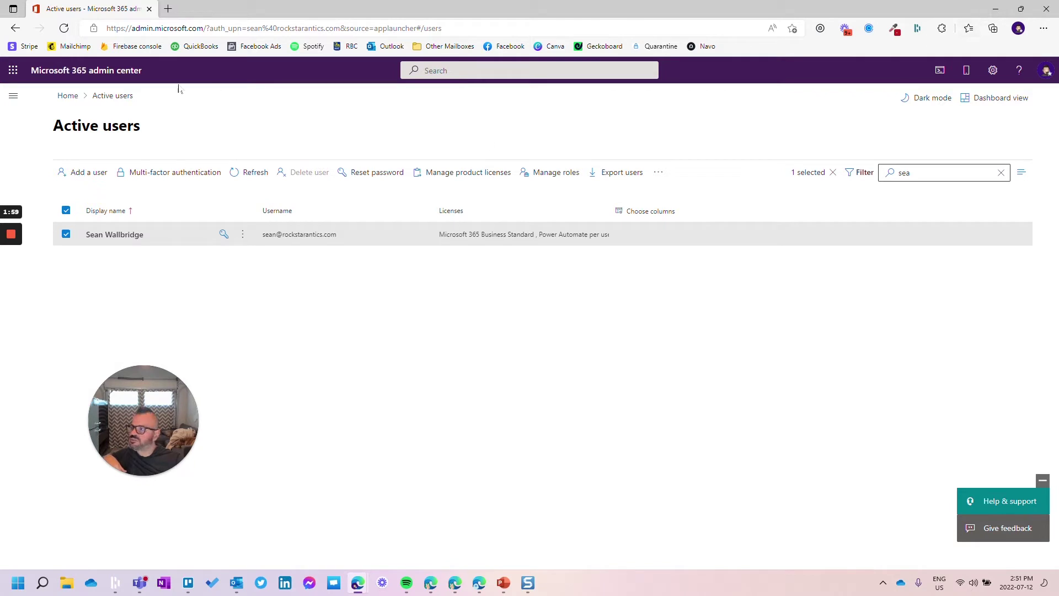
pyautogui.click(13, 96)
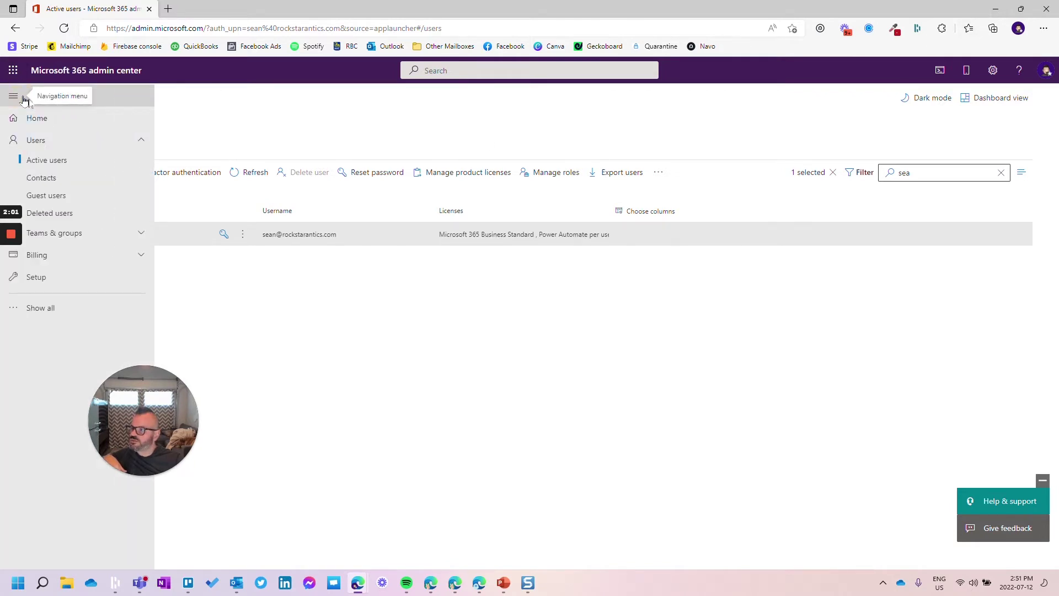
pyautogui.click(40, 307)
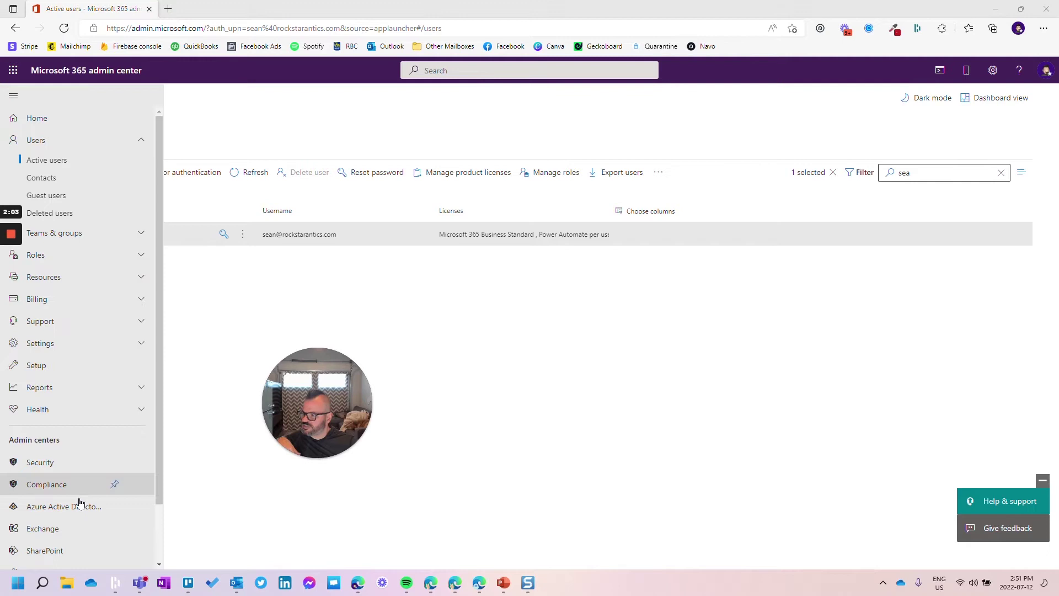
pyautogui.click(36, 529)
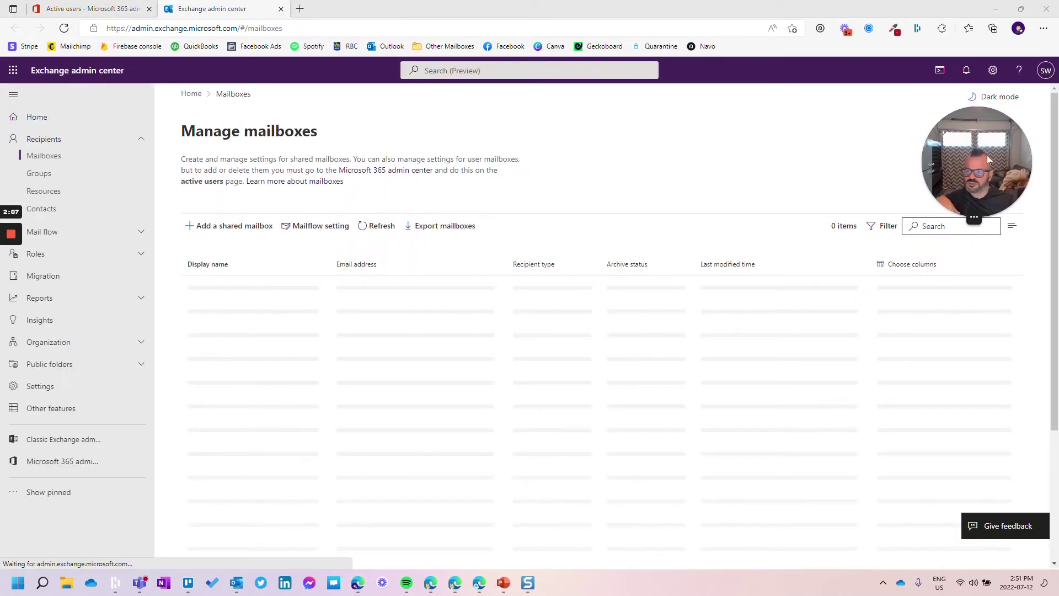
pyautogui.click(40, 388)
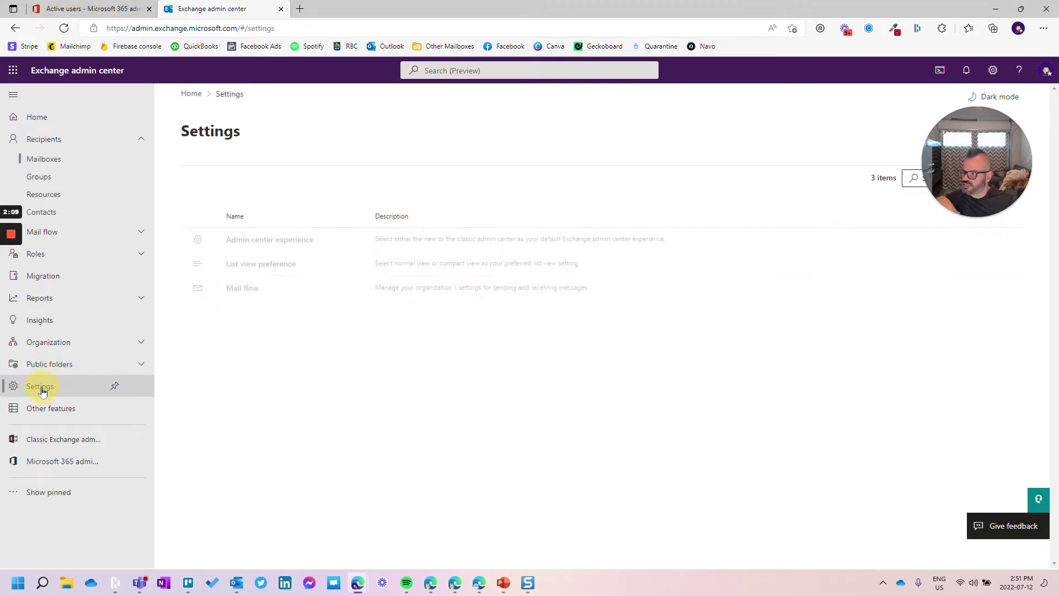
# Confirm in mail flow settings that sending from aliases is turned on, then close them.
pyautogui.click(242, 288)
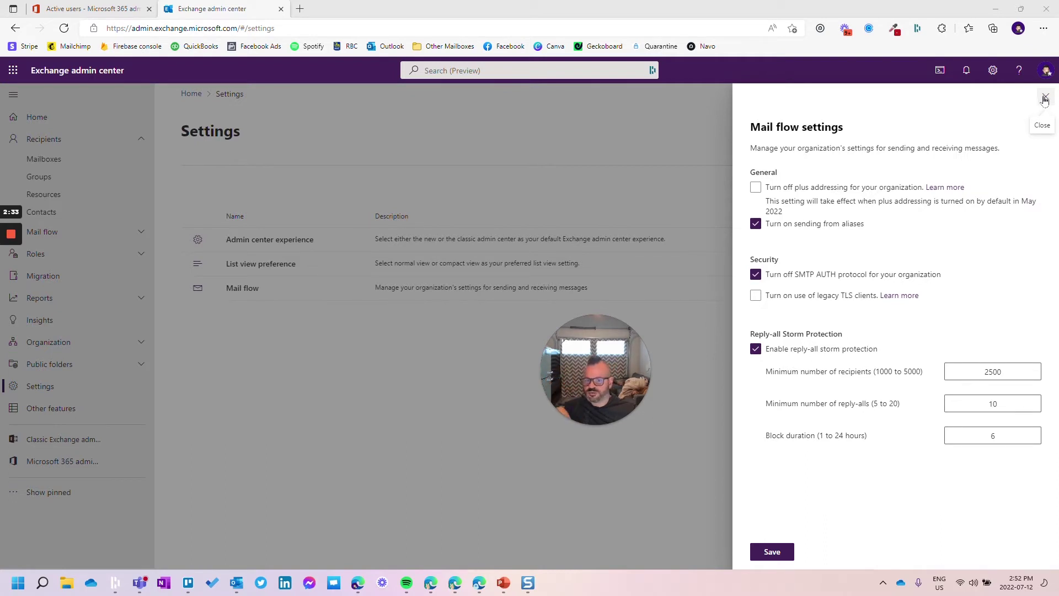
pyautogui.click(1045, 99)
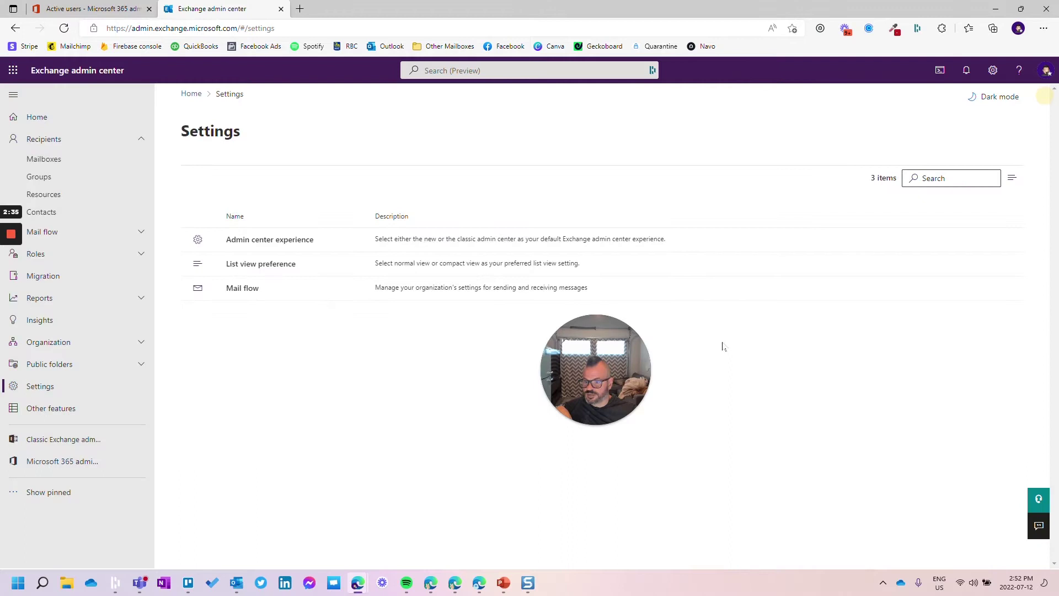
pyautogui.moveTo(600, 380); pyautogui.dragTo(823, 436)
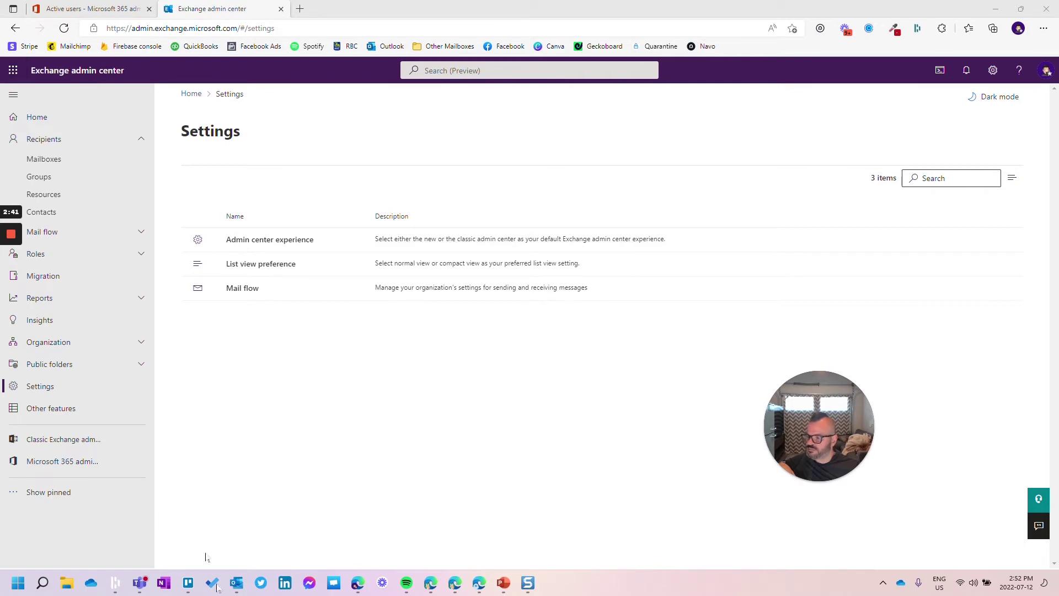
# Switch to Outlook and filter the Inbox to unread messages only.
pyautogui.moveTo(237, 583)
pyautogui.click(192, 522)
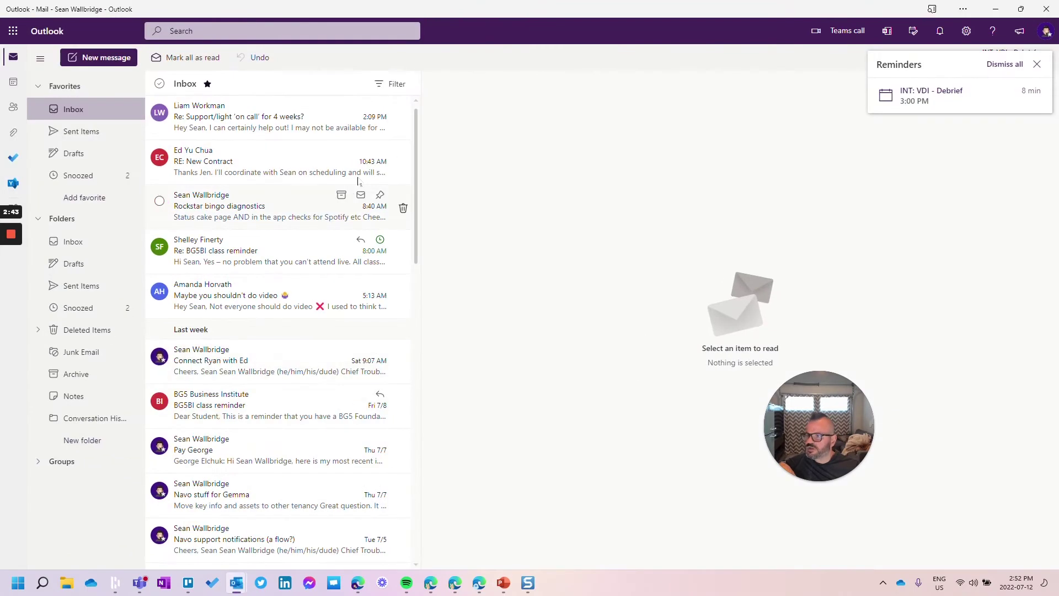
pyautogui.click(390, 84)
pyautogui.click(406, 123)
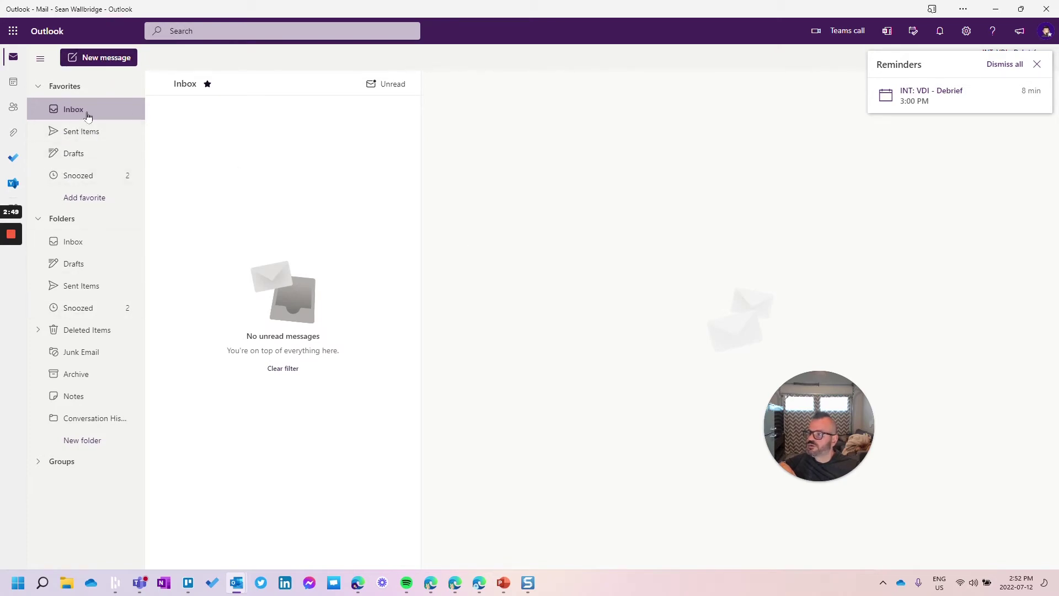
# Create a new mail folder named Drummer Emails and open it.
pyautogui.click(82, 439)
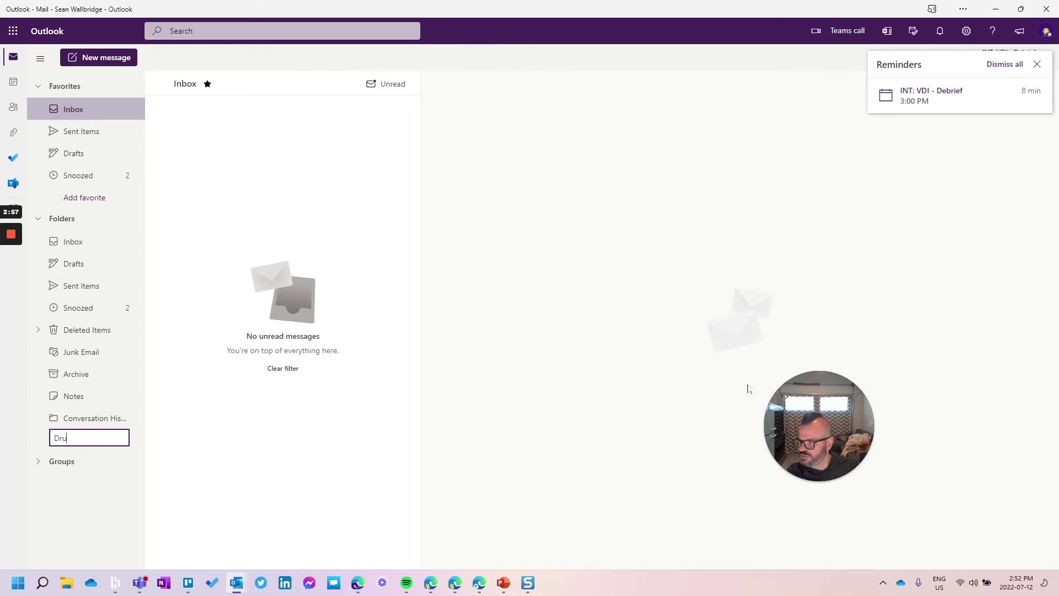
pyautogui.press('Return')
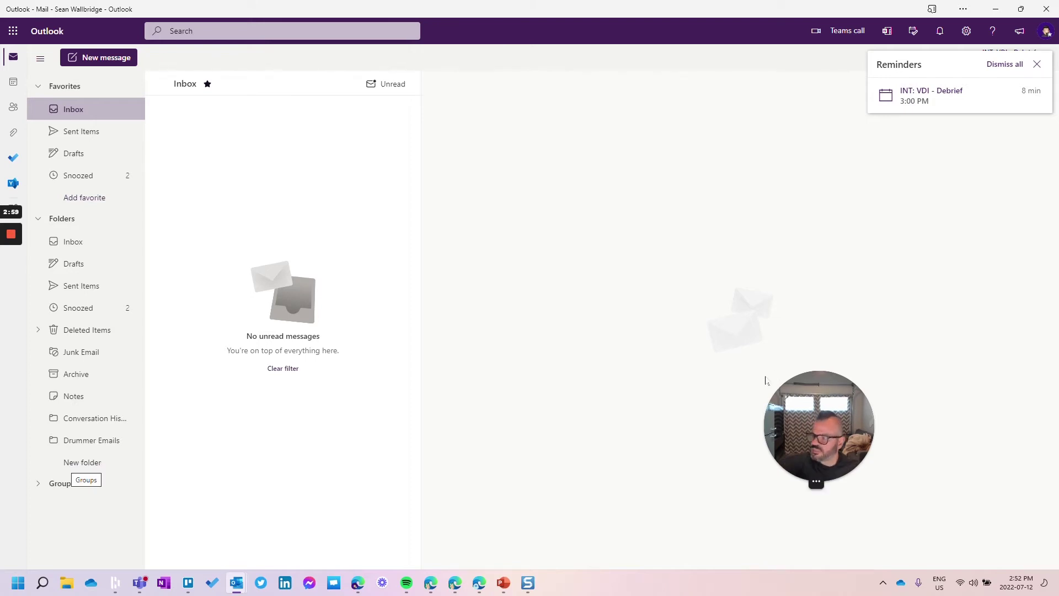
pyautogui.click(98, 440)
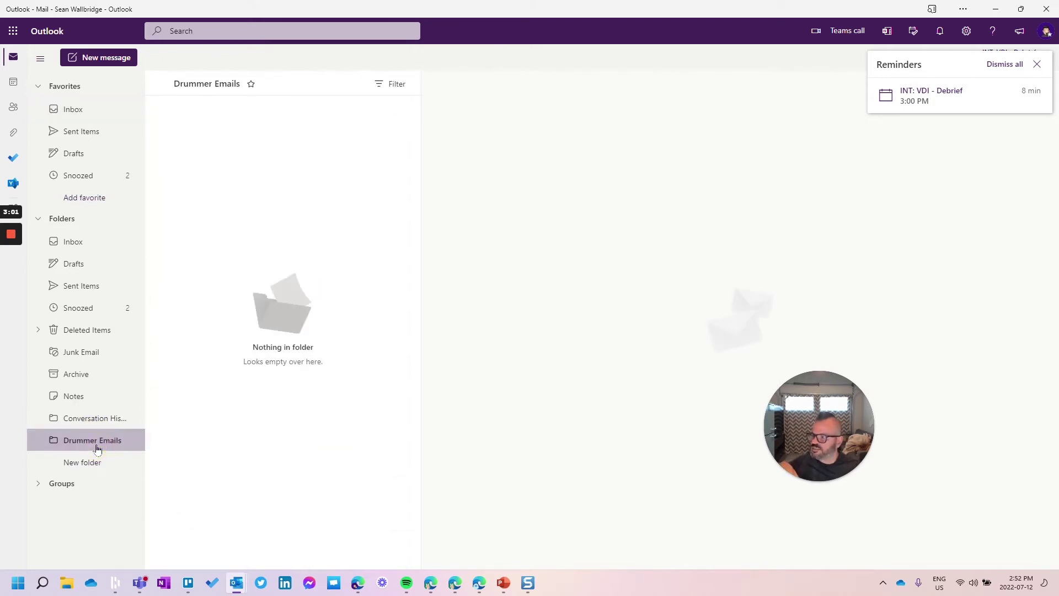
pyautogui.click(1037, 64)
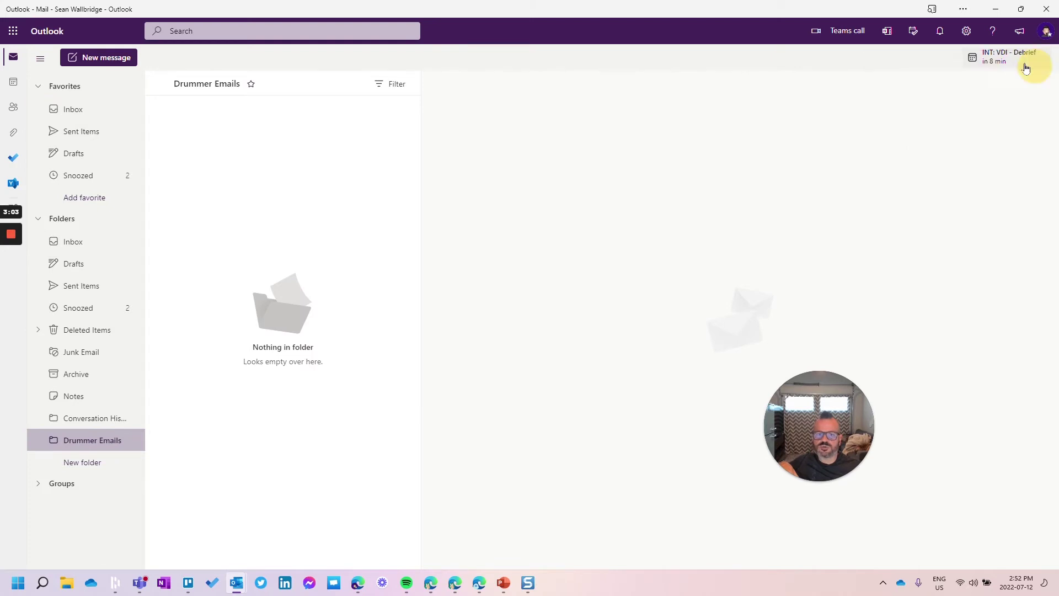
pyautogui.click(967, 31)
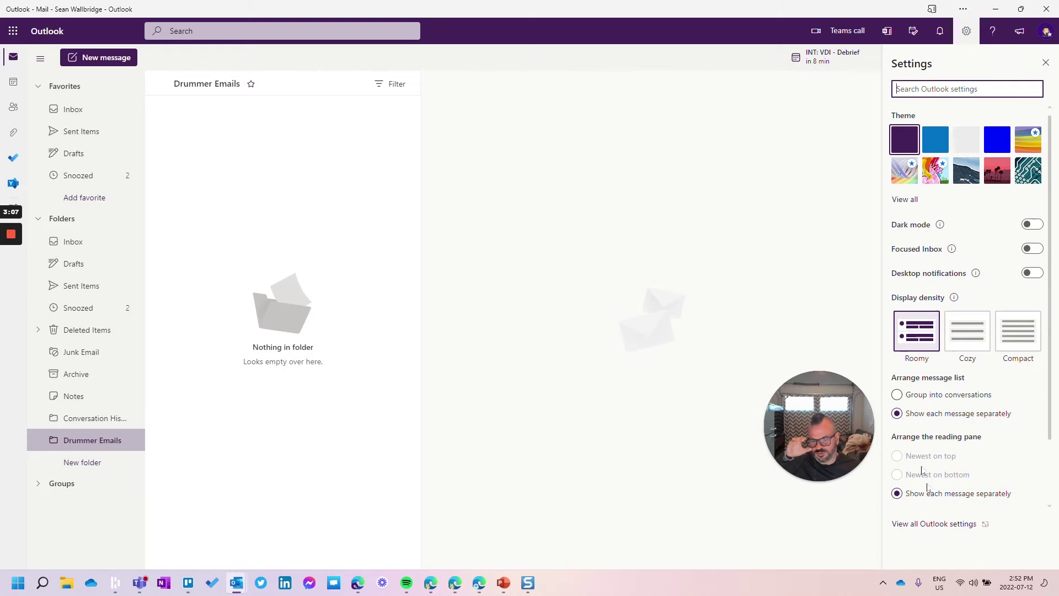
# Start a new mail rule whose condition is To equals the drummer alias address.
pyautogui.click(931, 524)
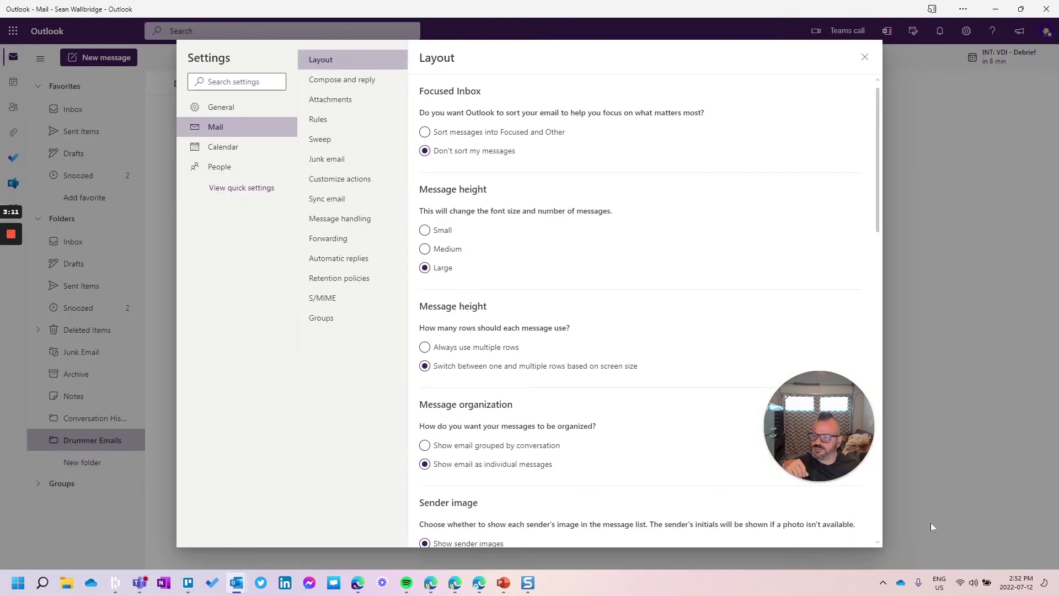
pyautogui.click(338, 119)
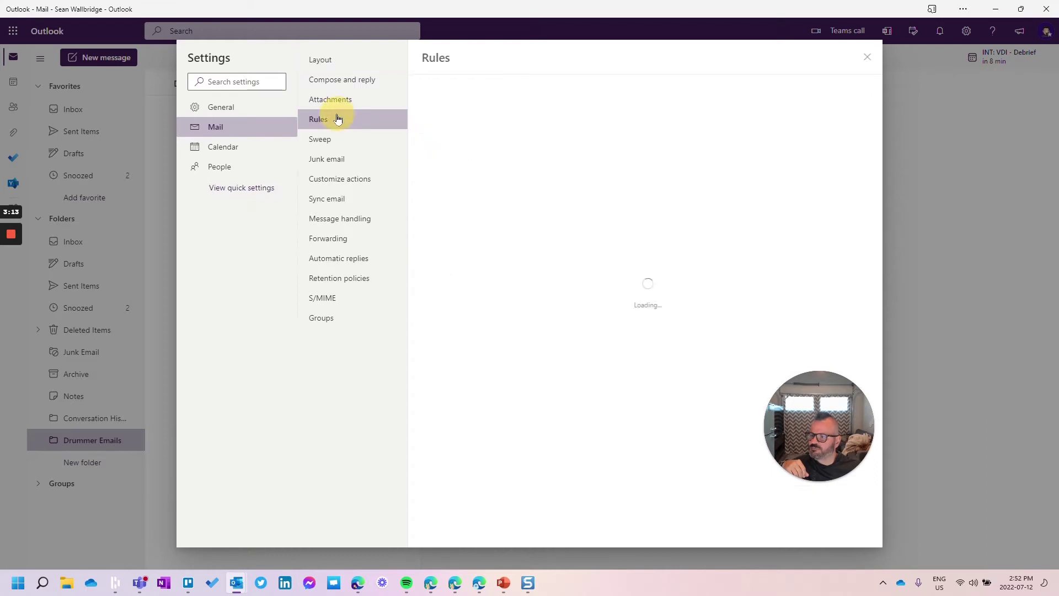
pyautogui.click(468, 126)
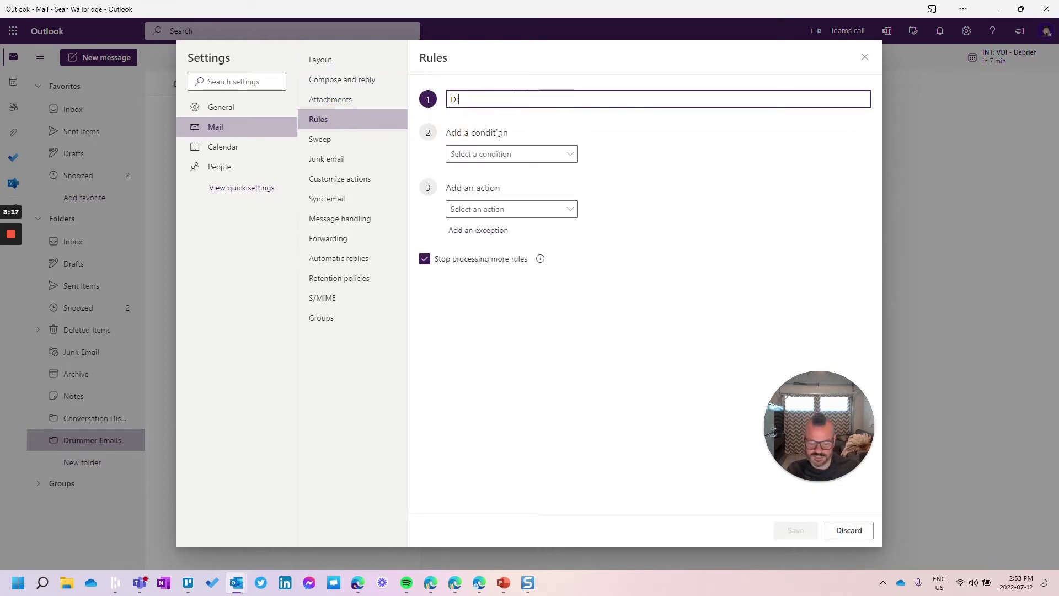
pyautogui.click(450, 153)
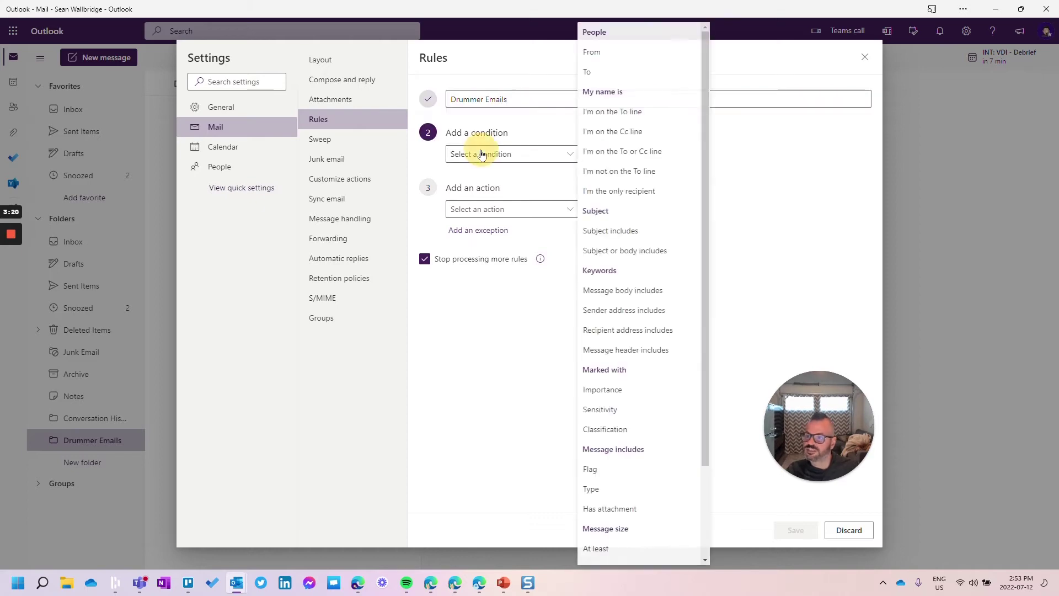
pyautogui.click(618, 73)
pyautogui.click(614, 152)
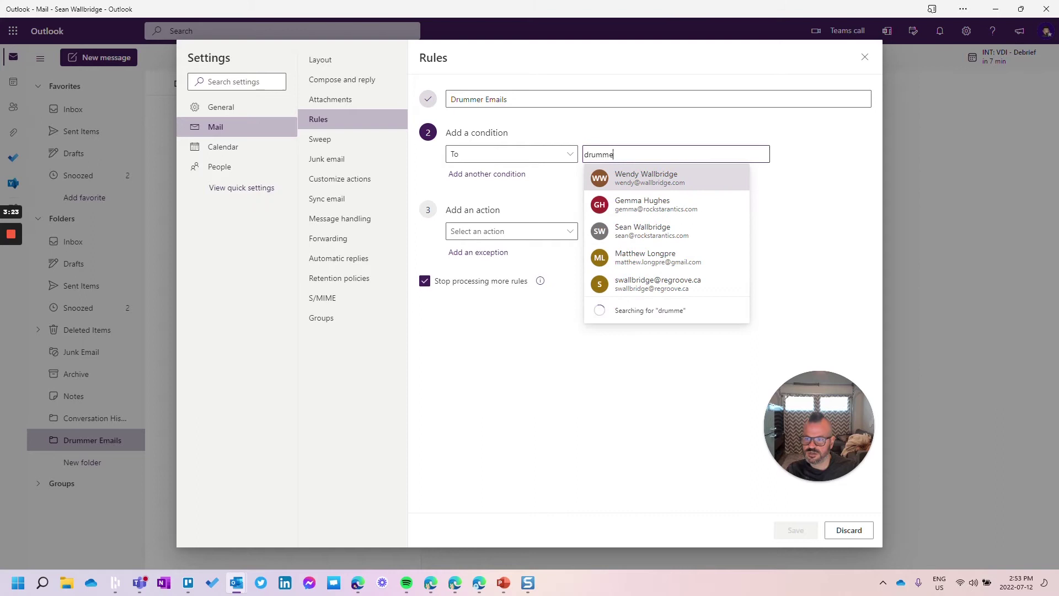
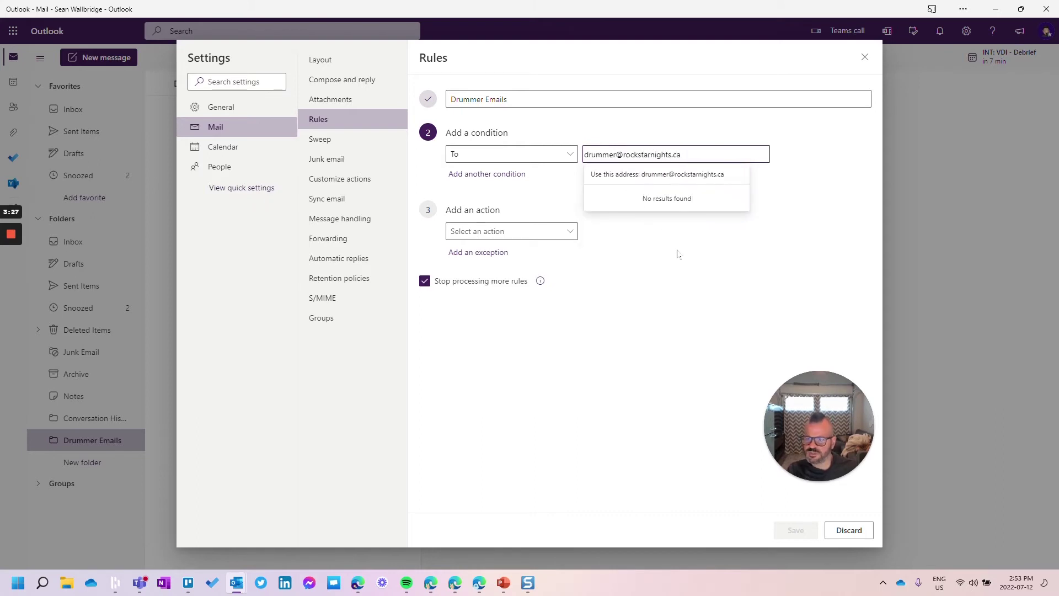
pyautogui.press('Return')
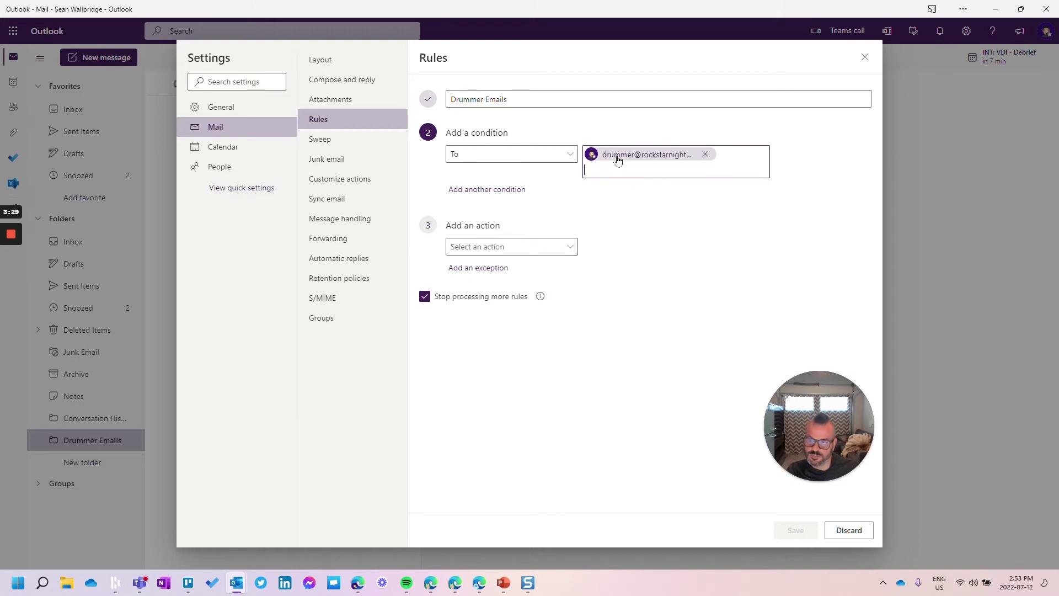
# Set the rule action to move messages to Drummer Emails, save it, and close Settings.
pyautogui.click(565, 247)
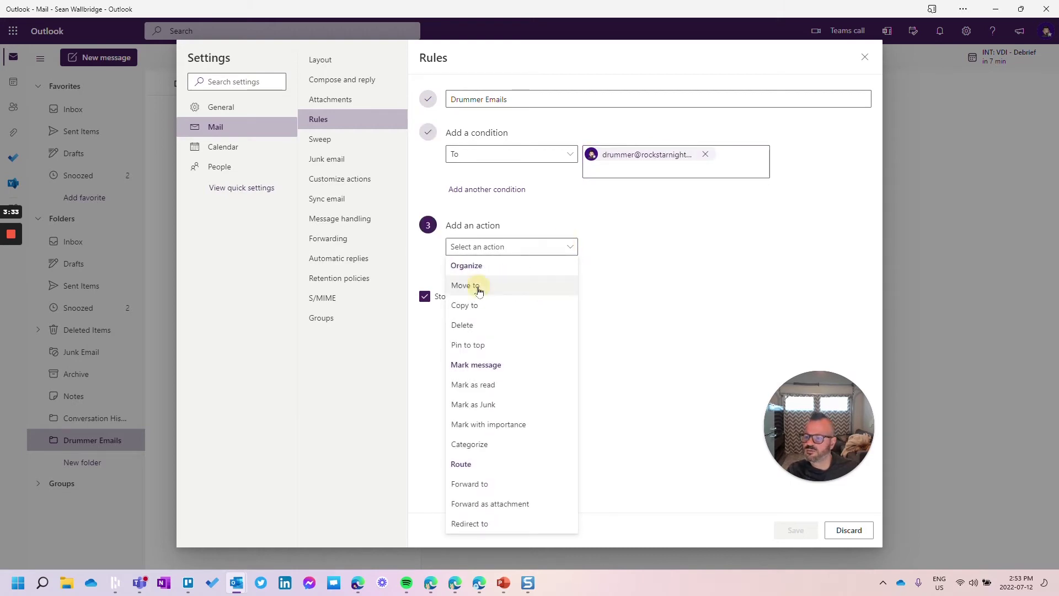
pyautogui.click(478, 283)
pyautogui.click(617, 248)
pyautogui.click(625, 269)
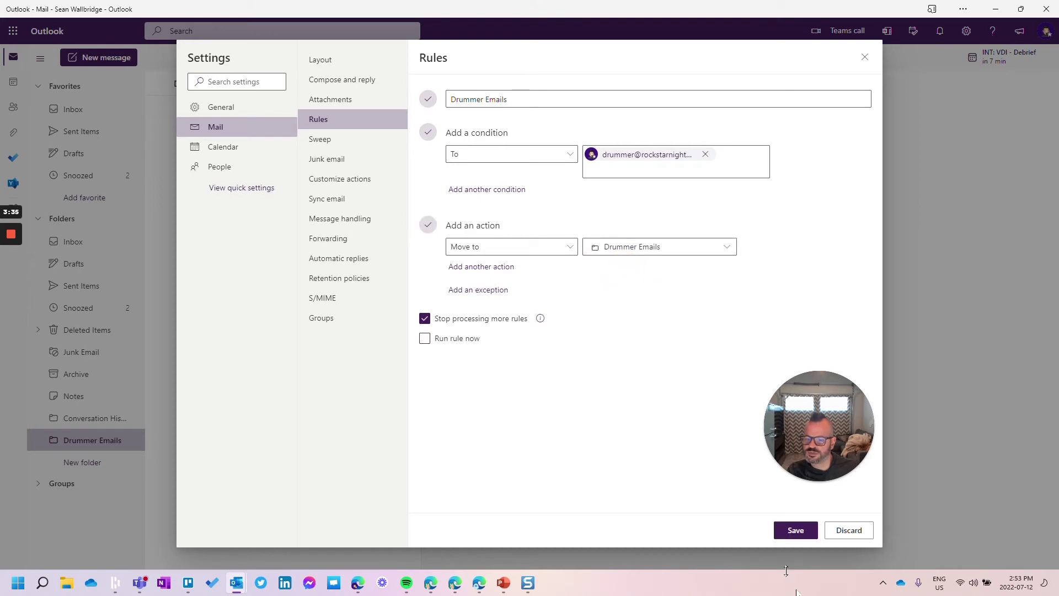
pyautogui.click(800, 529)
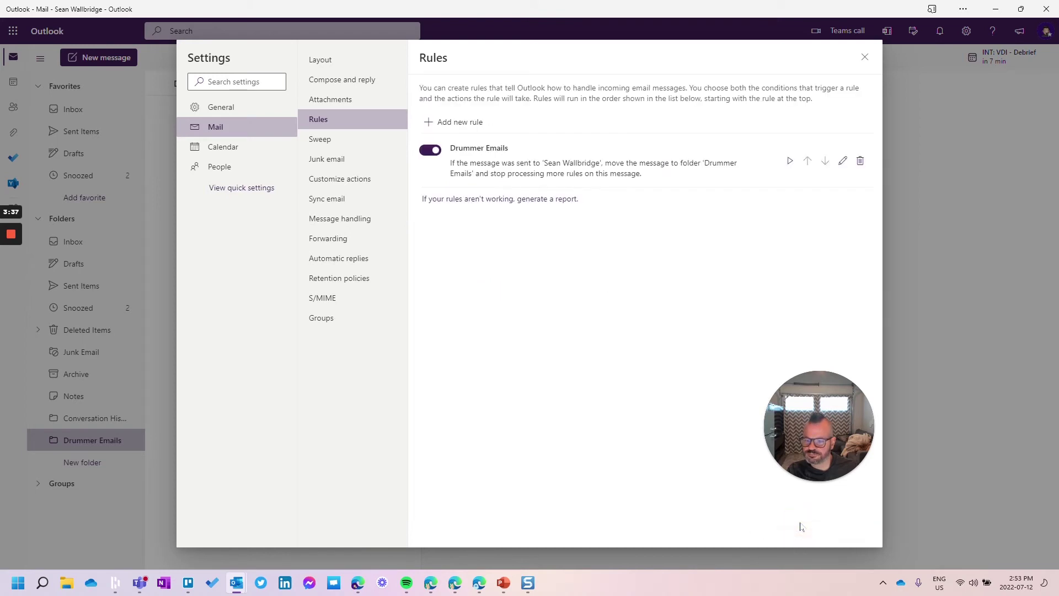
pyautogui.click(865, 57)
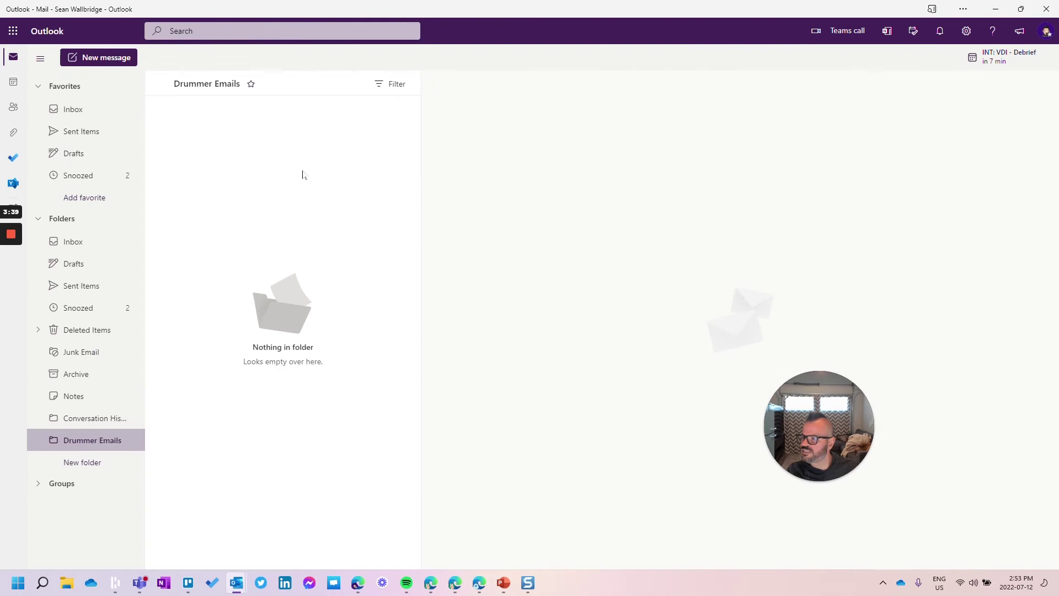
# Switch to the Gmail window and start a blank new message.
pyautogui.moveTo(479, 583)
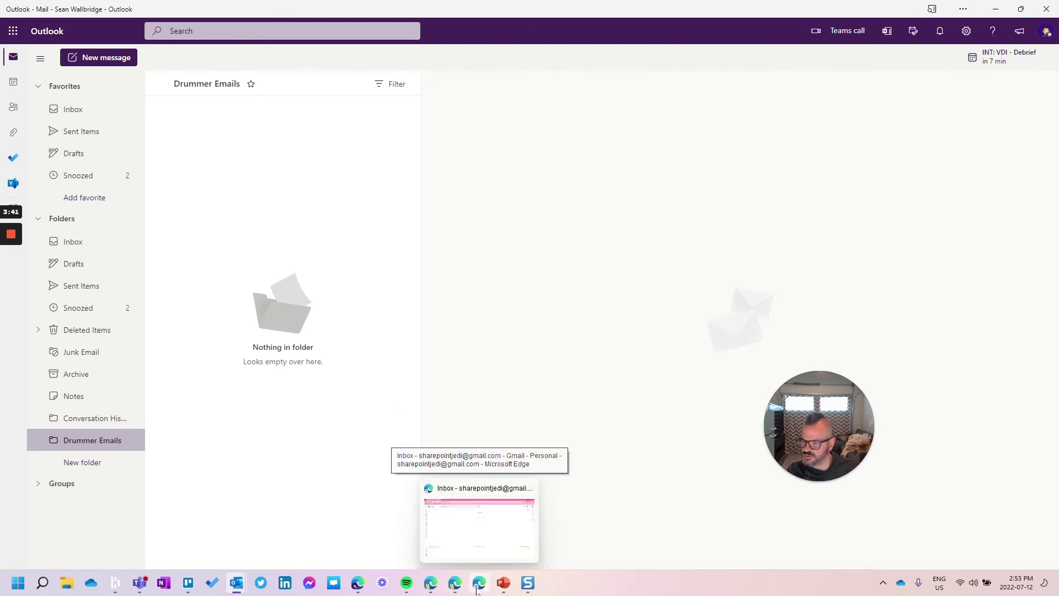
pyautogui.click(468, 533)
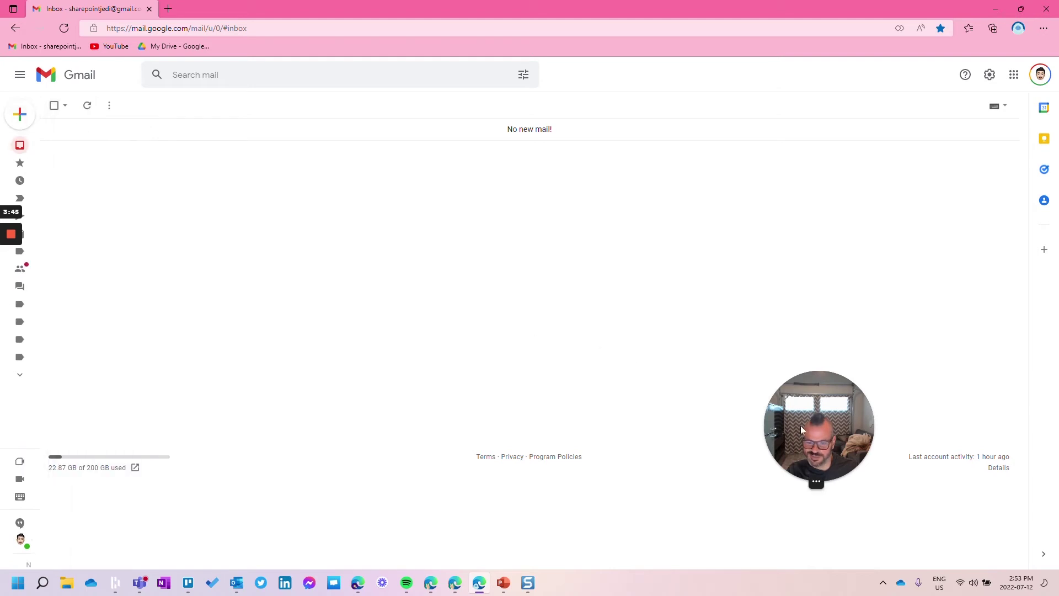
pyautogui.moveTo(801, 429); pyautogui.dragTo(861, 434)
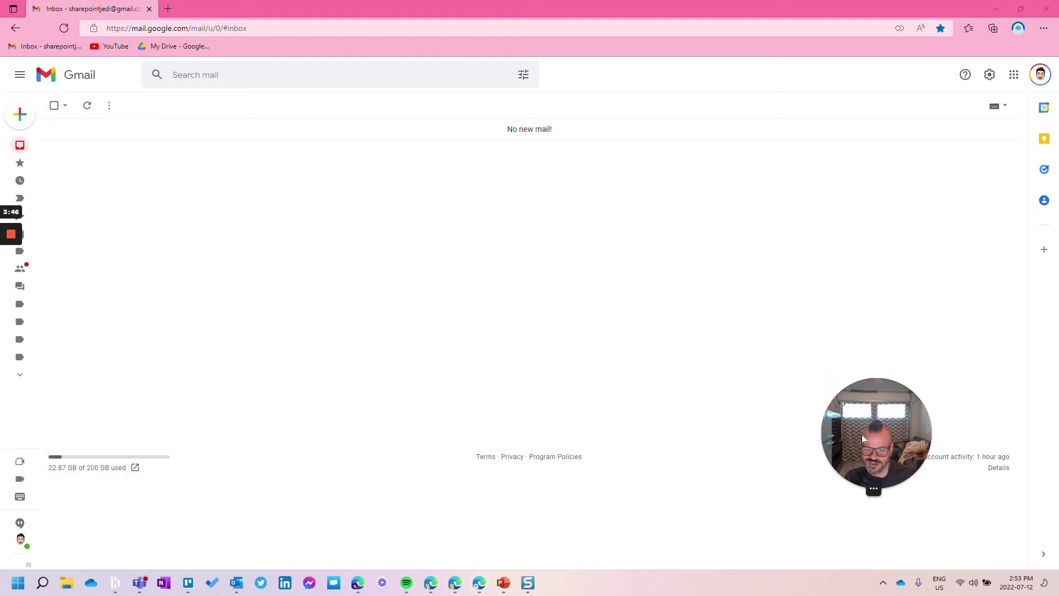
pyautogui.click(35, 119)
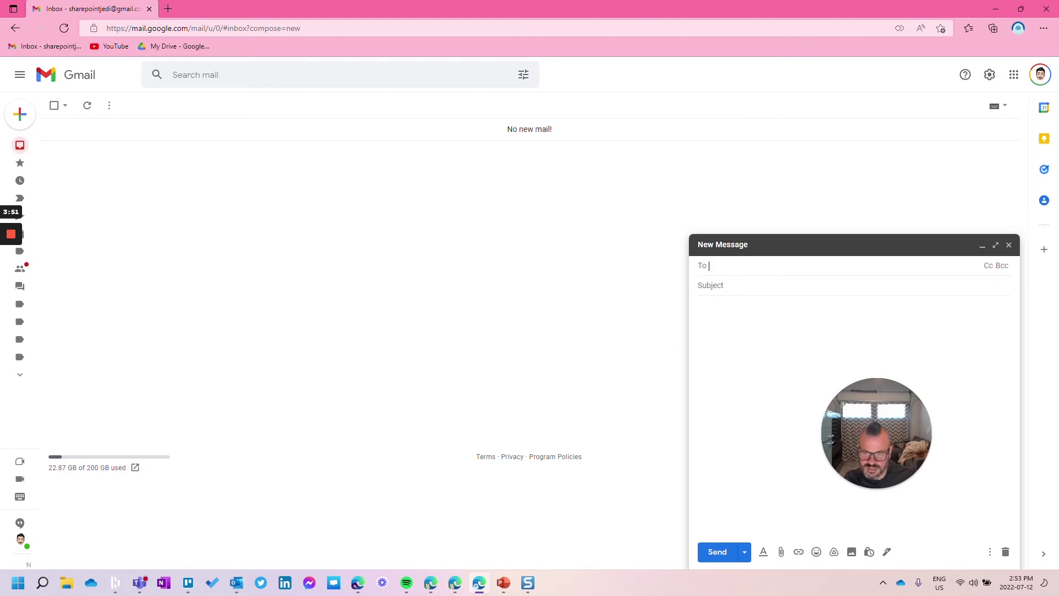
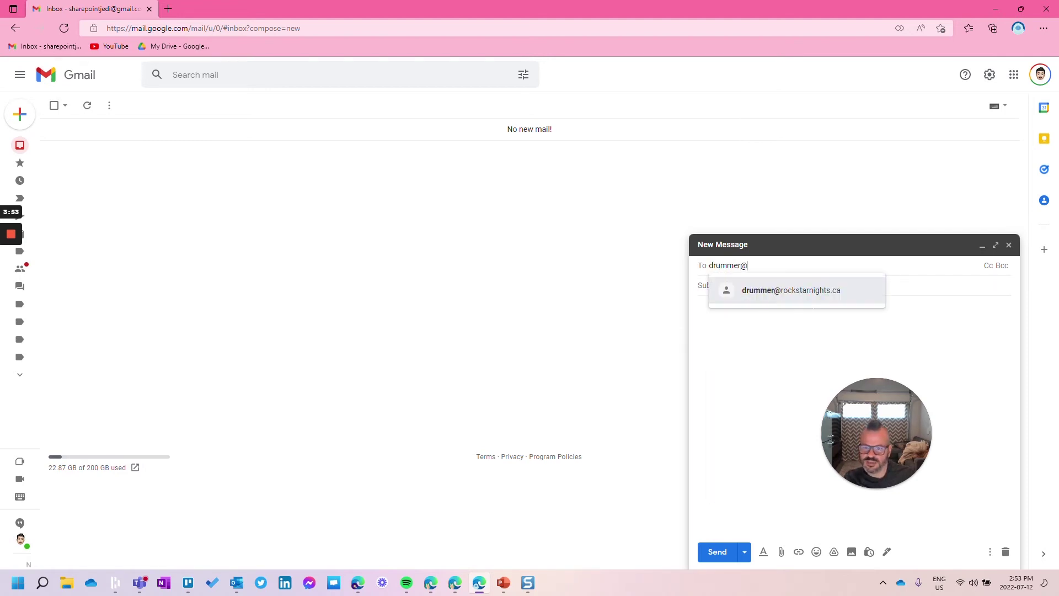
# Send the drummer alias an email with subject 'Testing of drummer emails' and body 'Testing 123'.
pyautogui.click(785, 289)
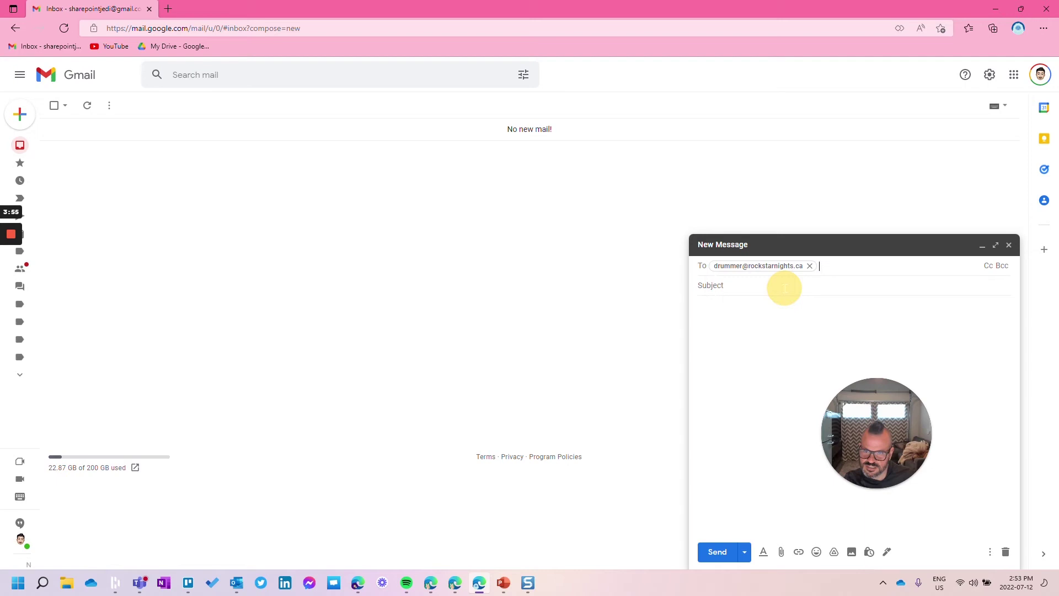
pyautogui.press('Tab')
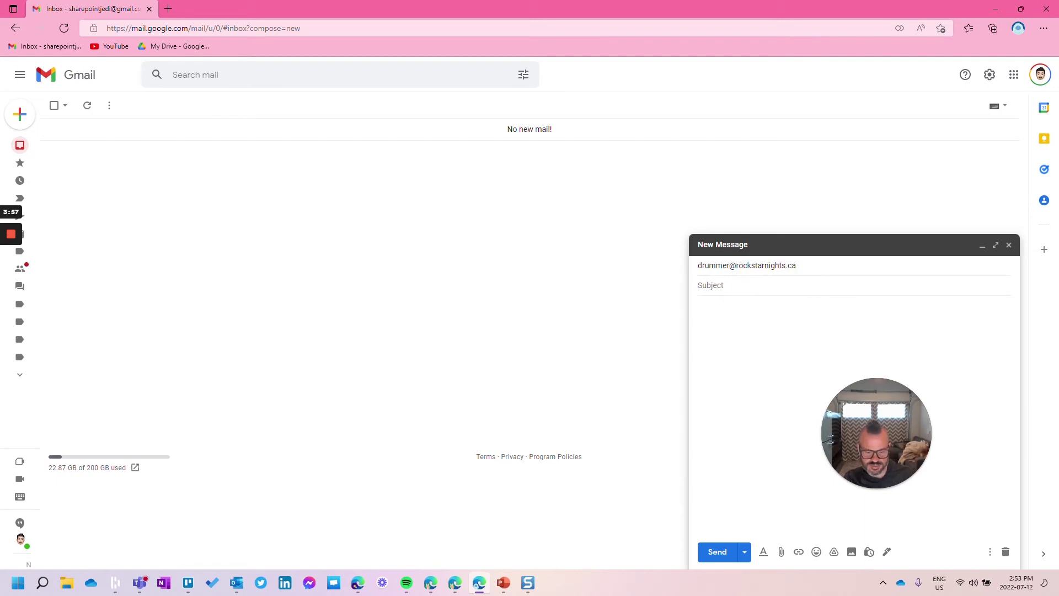
pyautogui.write('Testing of drummer ema')
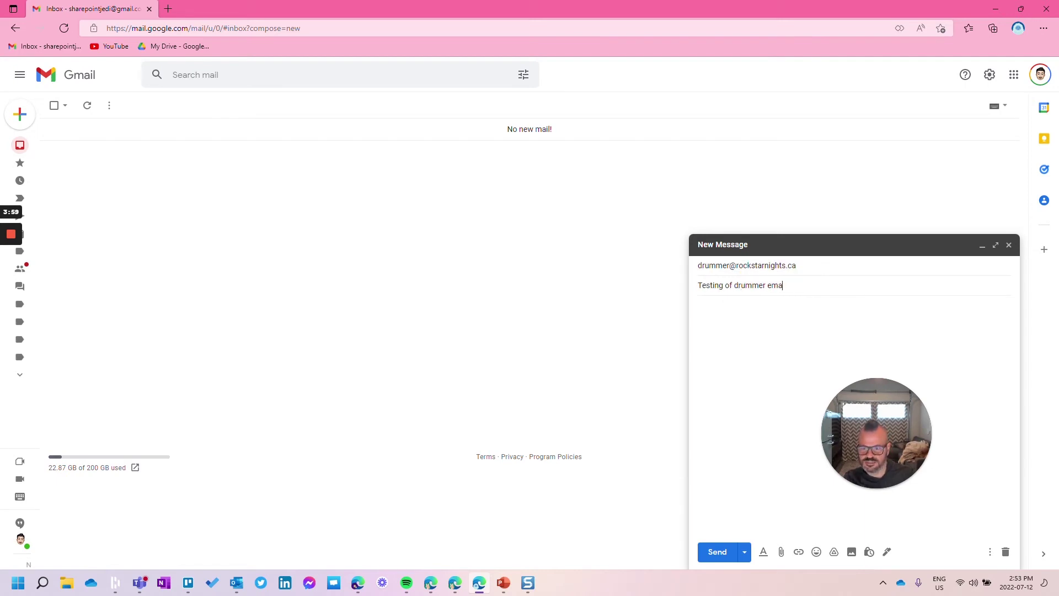
pyautogui.write('ils')
pyautogui.press('Tab')
pyautogui.write('Testing')
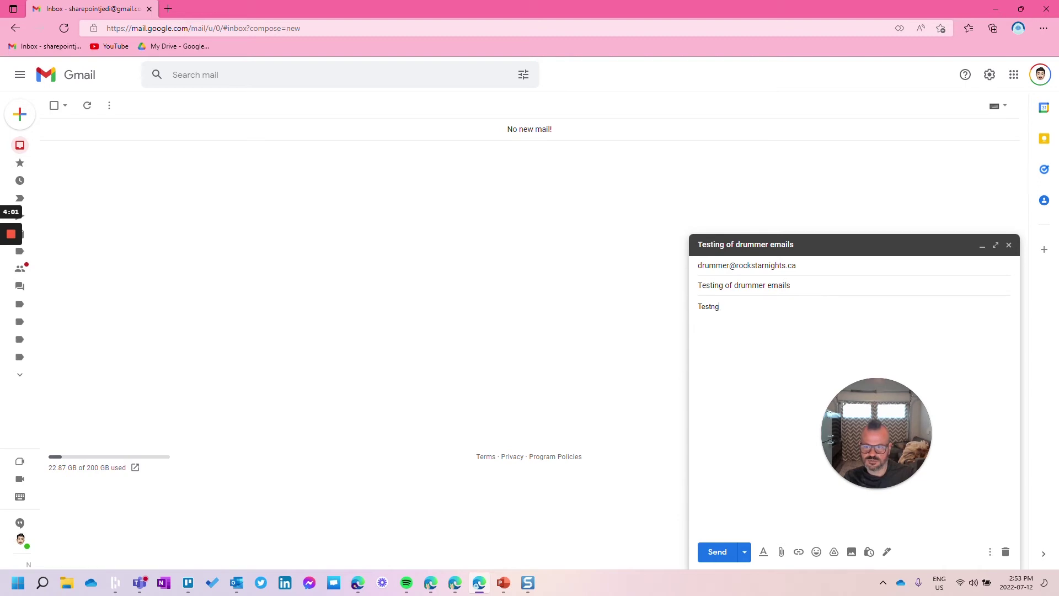
pyautogui.write(' 123')
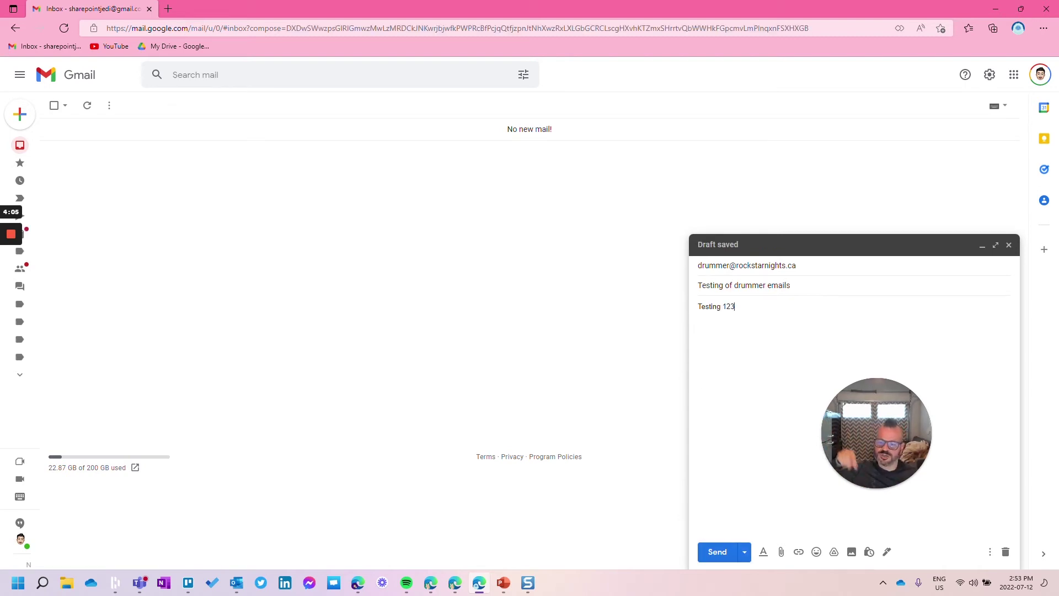
pyautogui.click(717, 553)
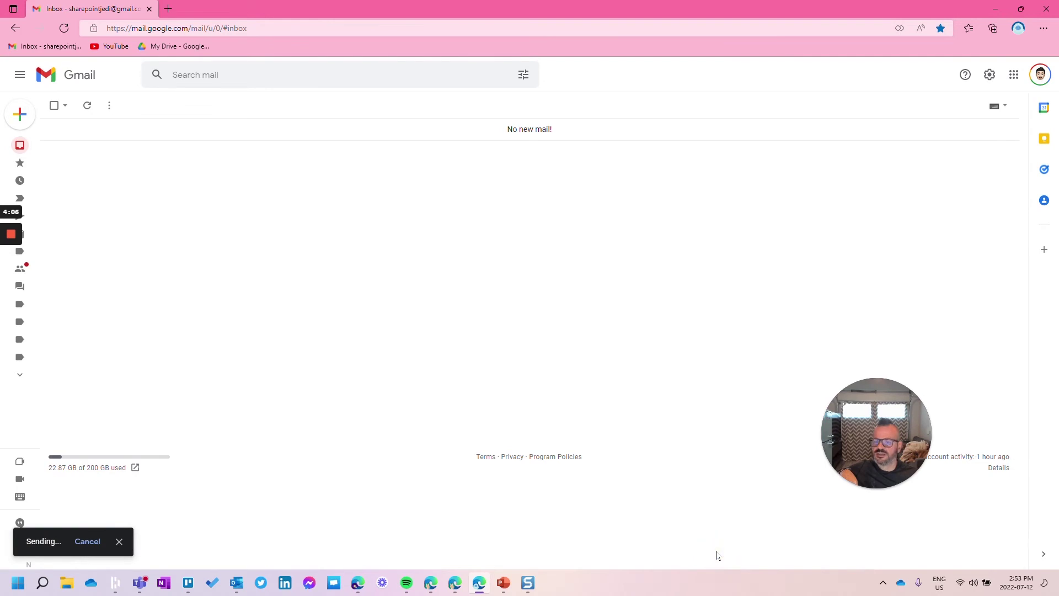
pyautogui.click(993, 12)
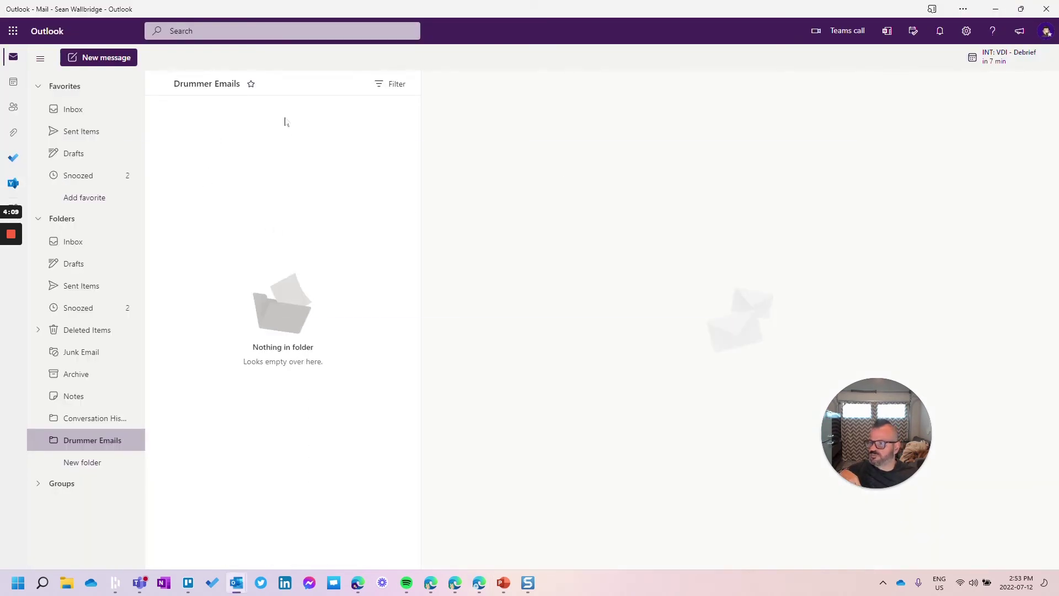
# Check the unread Inbox, then find the test message in Drummer Emails and pop it out.
pyautogui.click(88, 109)
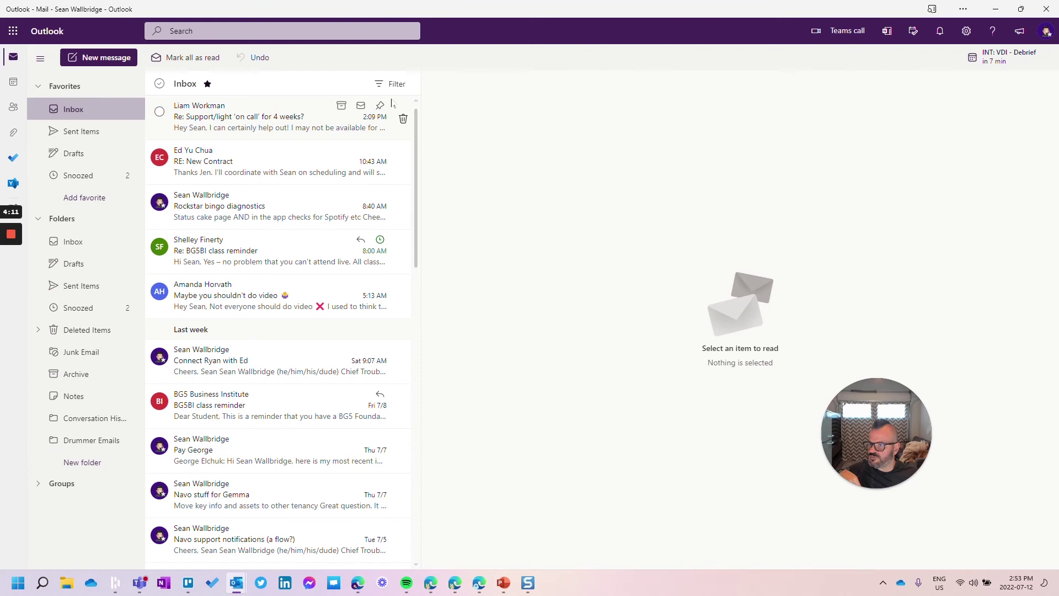
pyautogui.click(392, 85)
pyautogui.click(392, 122)
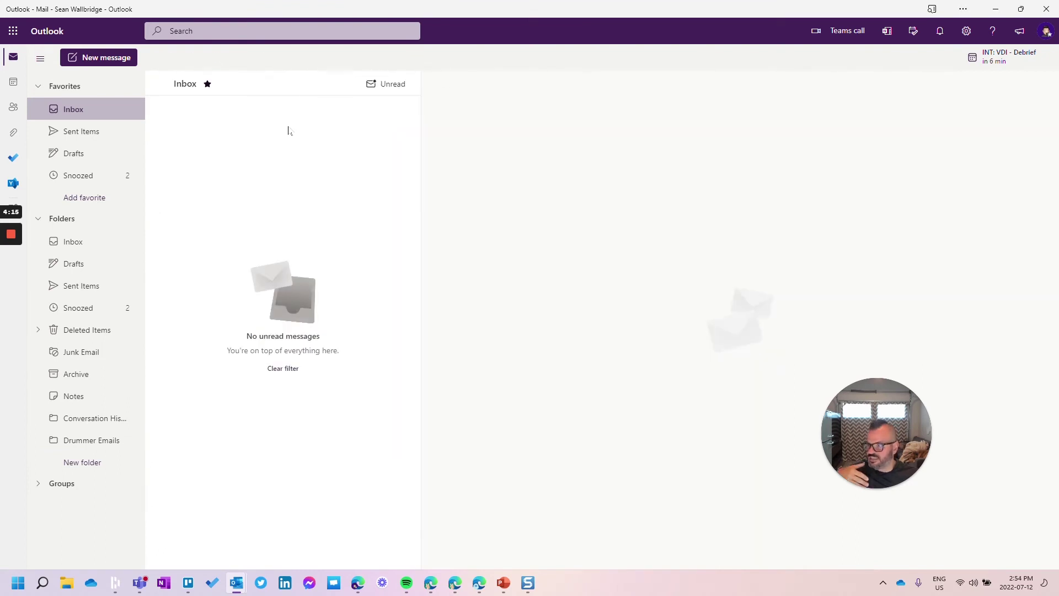
pyautogui.click(90, 443)
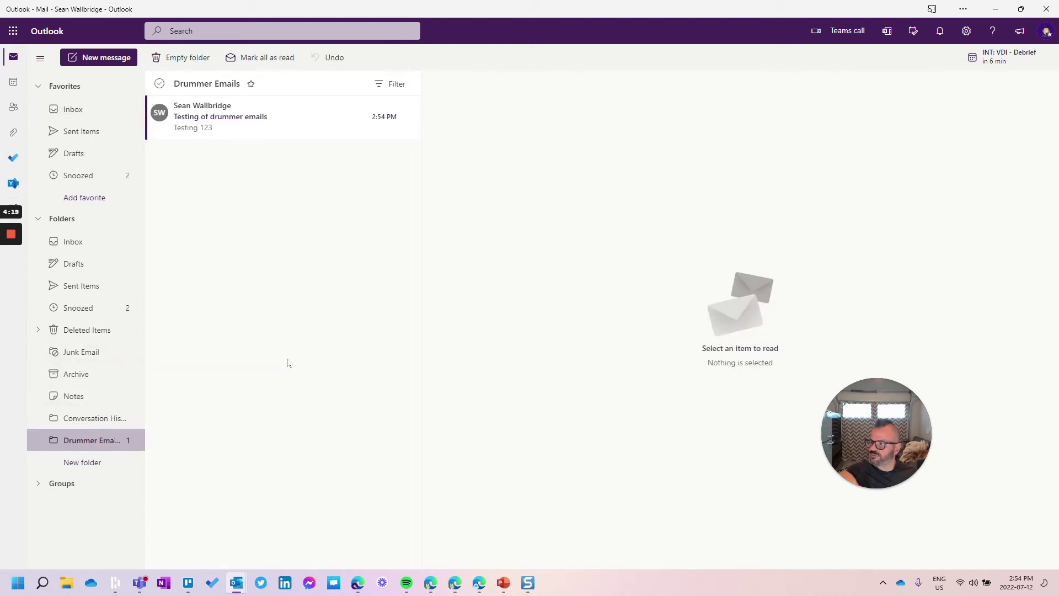
pyautogui.click(266, 134)
pyautogui.doubleClick(266, 124)
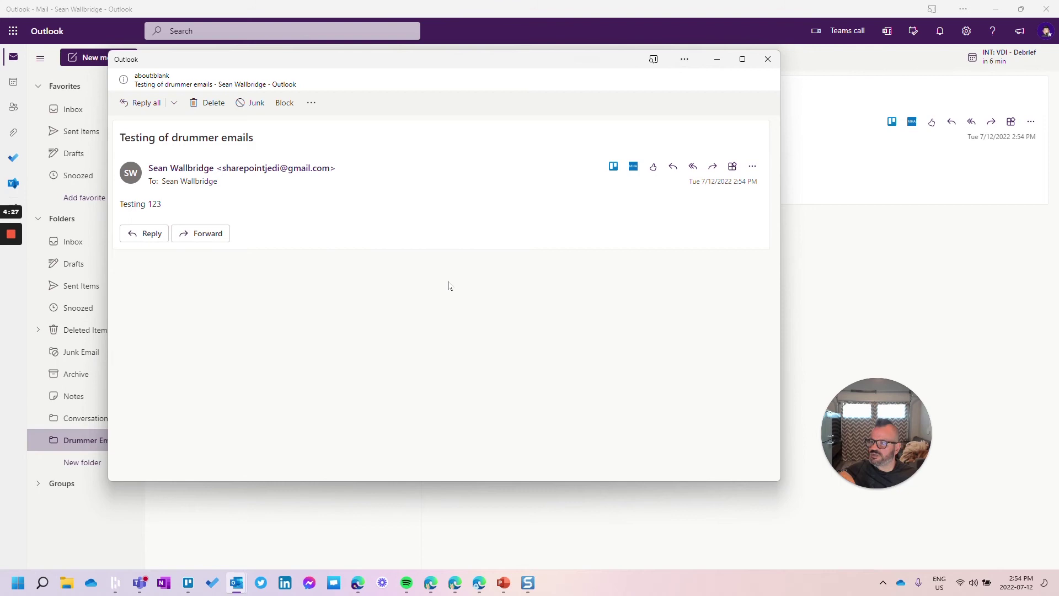
# Reply all to the test message, show the From field, and remove the second recipient.
pyautogui.click(147, 103)
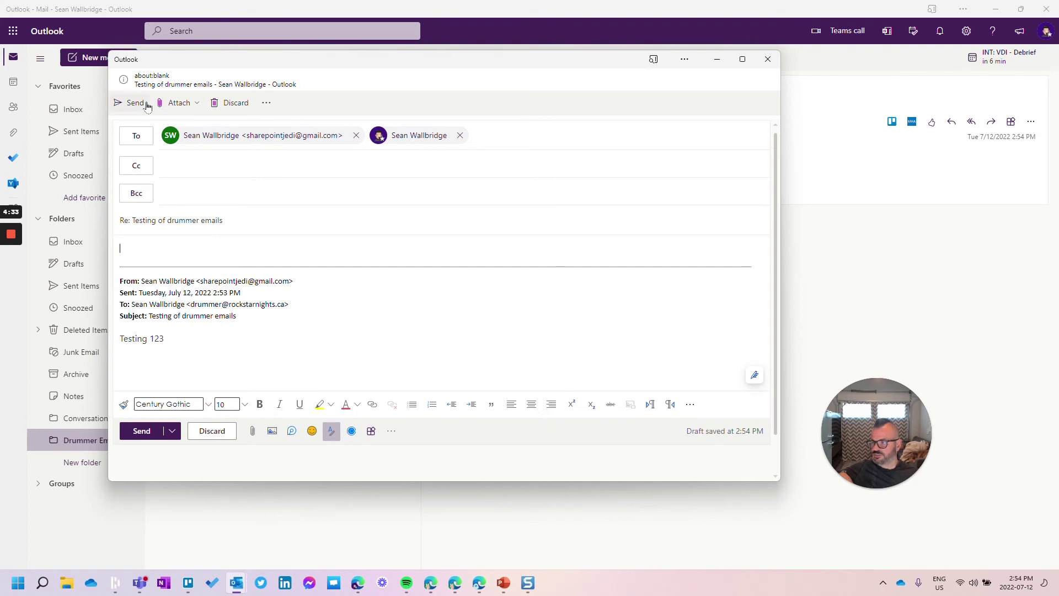
pyautogui.click(268, 103)
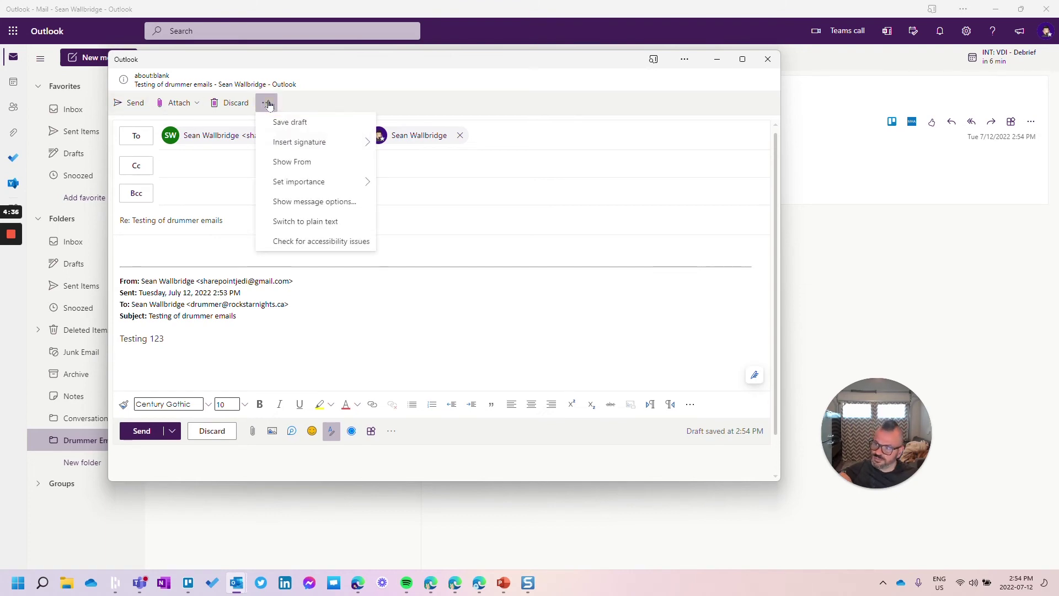
pyautogui.click(310, 164)
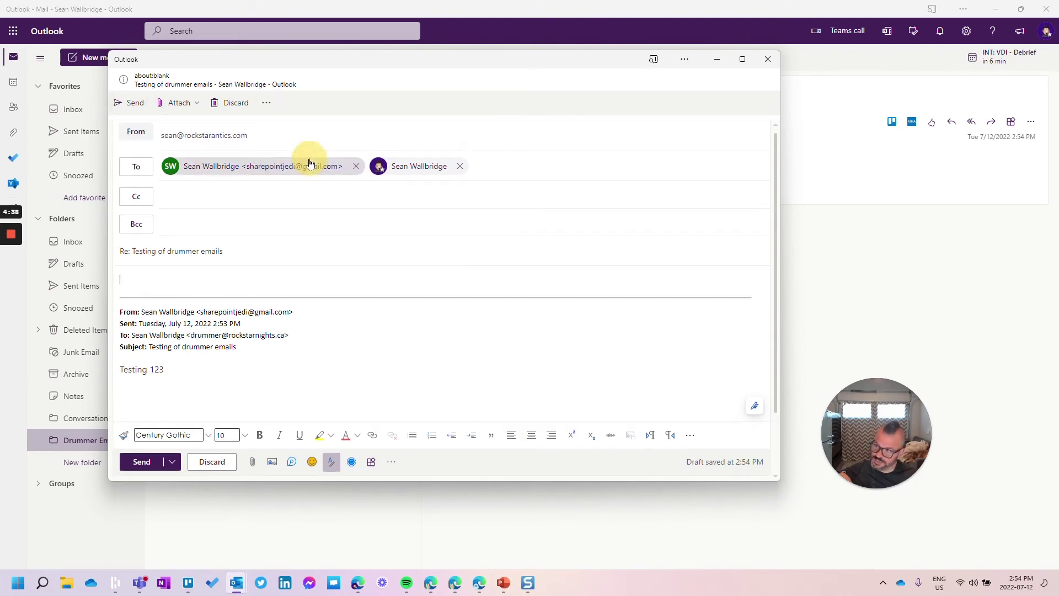
pyautogui.click(460, 167)
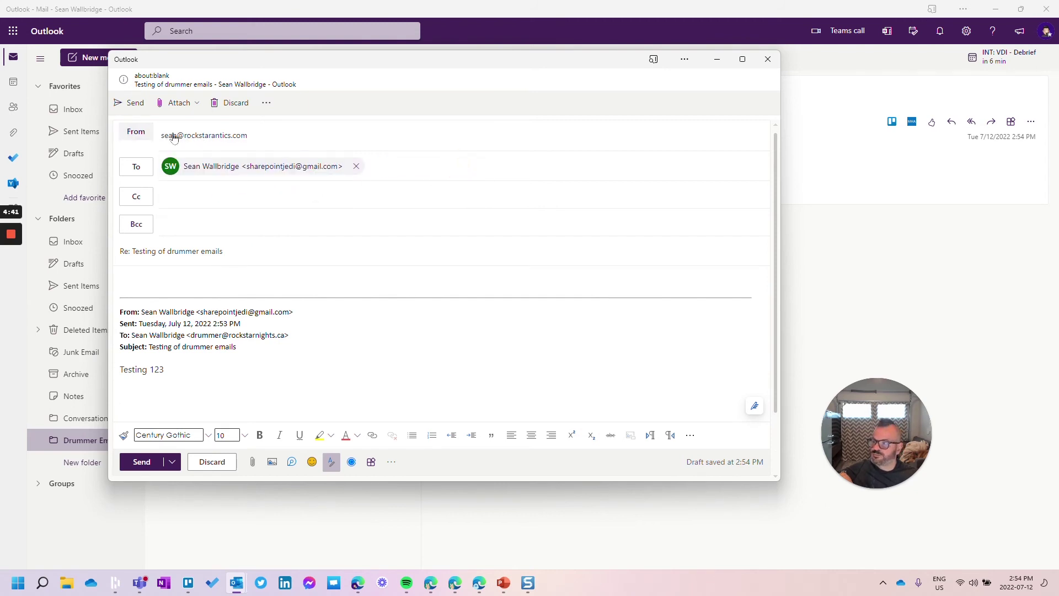
# Set the reply's sender to the drummer alias, entered misspelled as 'dummer'.
pyautogui.click(150, 135)
pyautogui.click(159, 168)
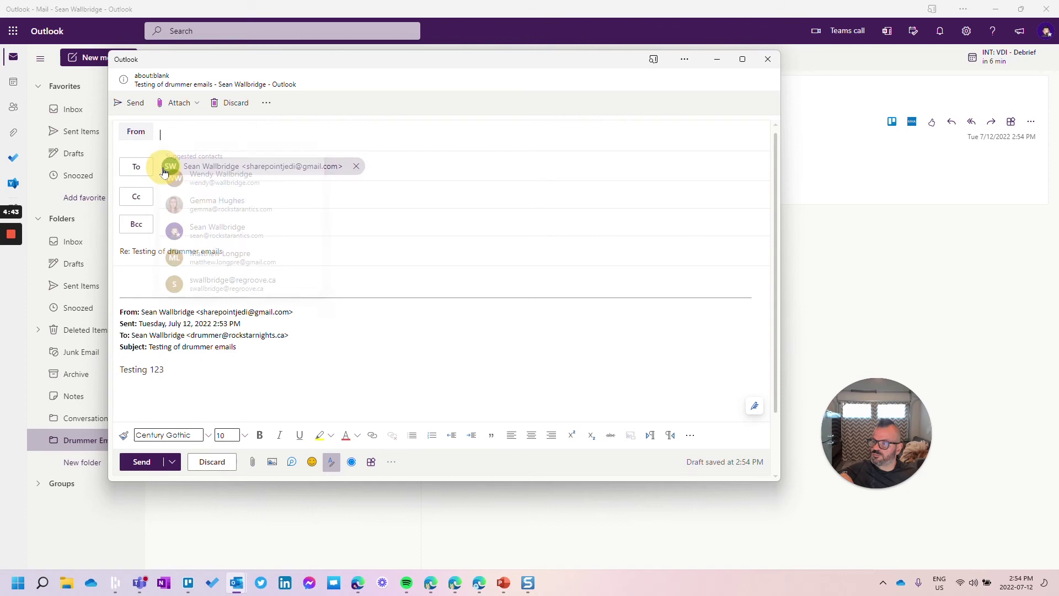
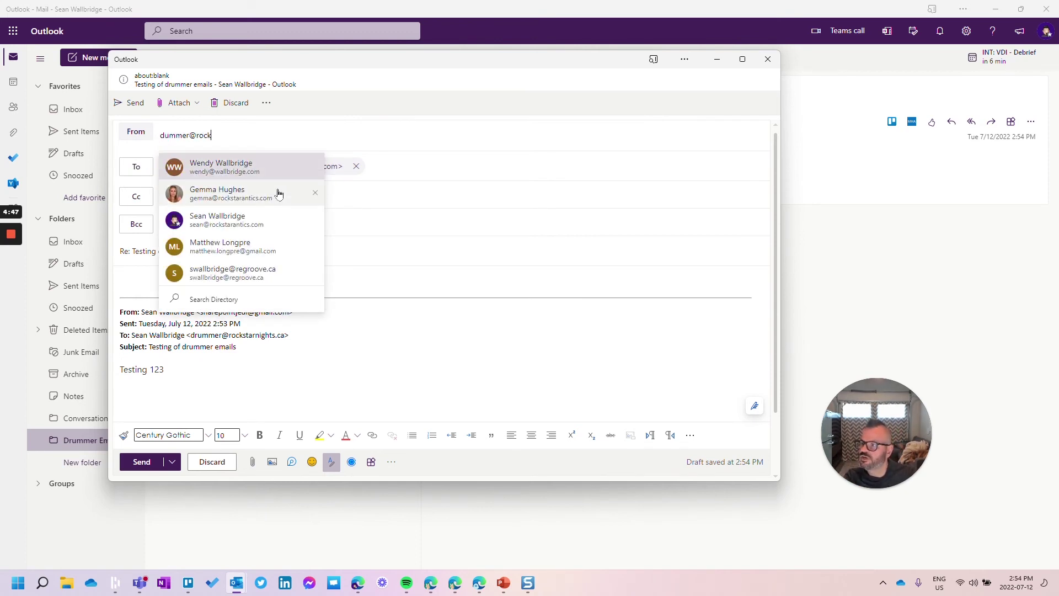
pyautogui.press('Return')
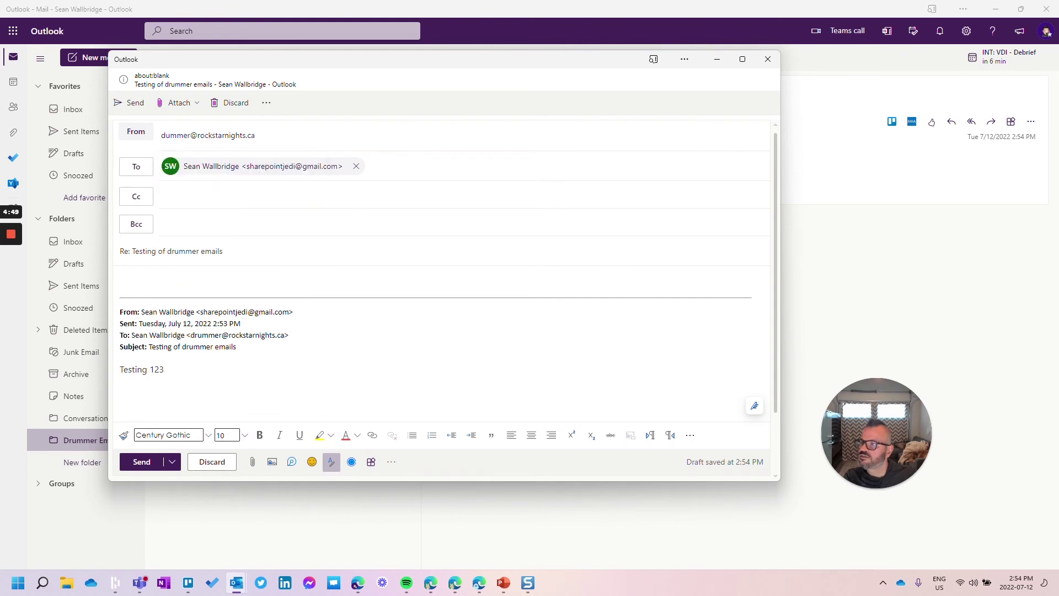
pyautogui.click(206, 196)
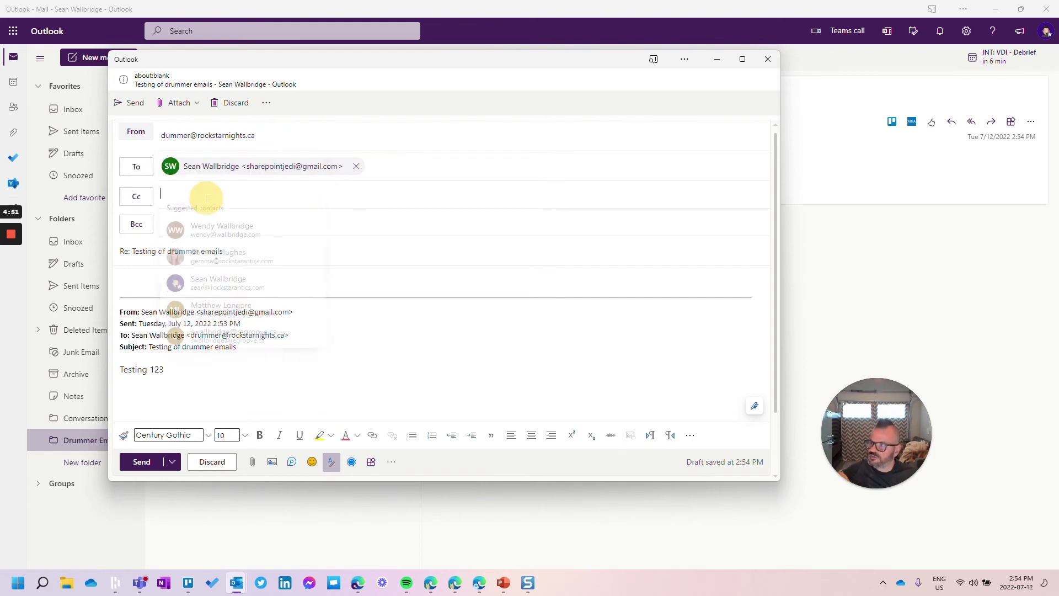
# Change the reply's sender to the correctly spelled drummer alias address.
pyautogui.click(266, 140)
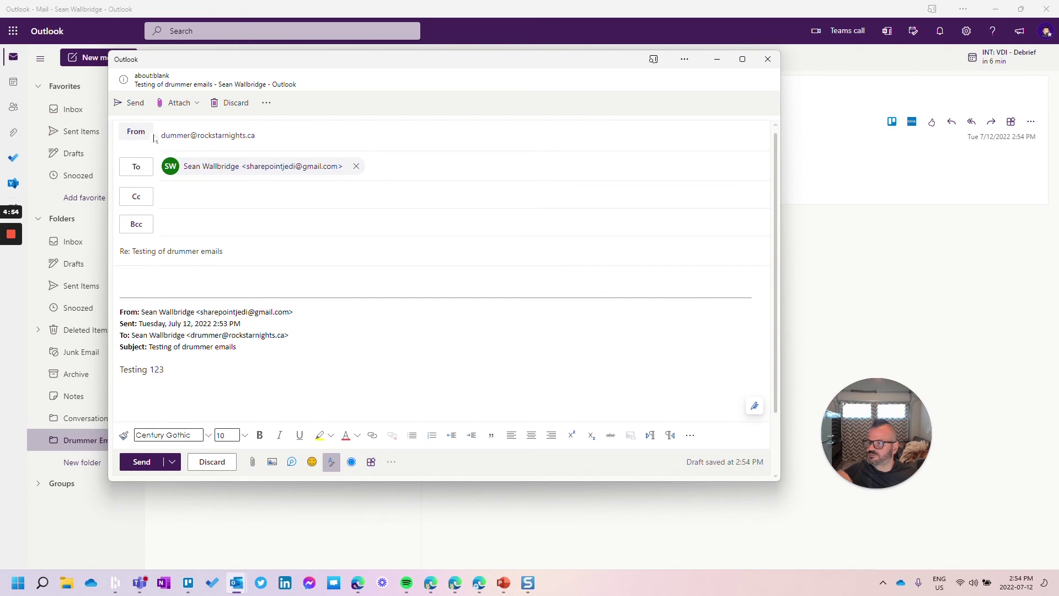
pyautogui.click(209, 137)
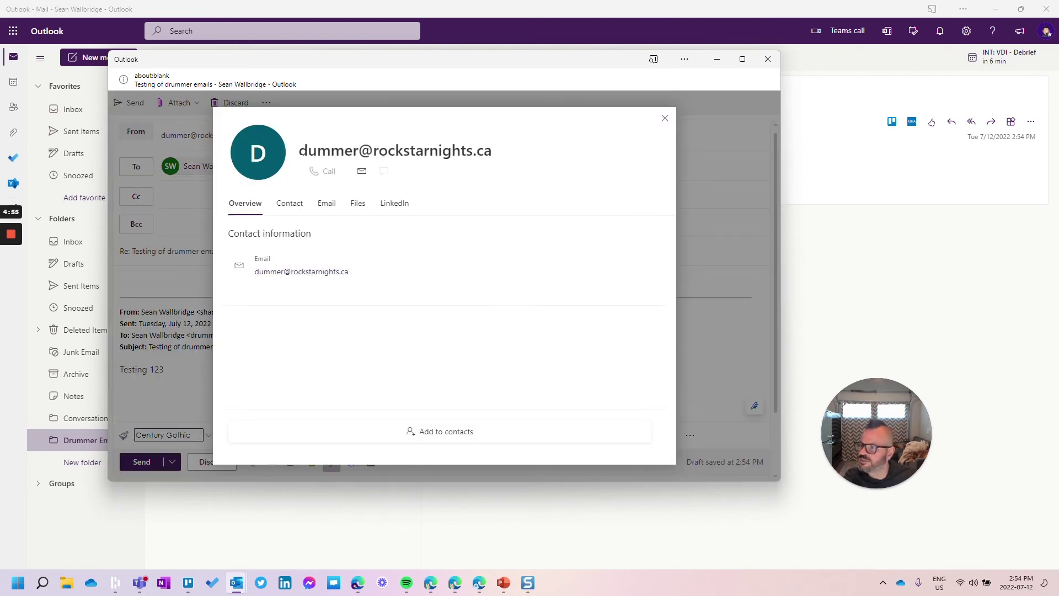
pyautogui.click(663, 121)
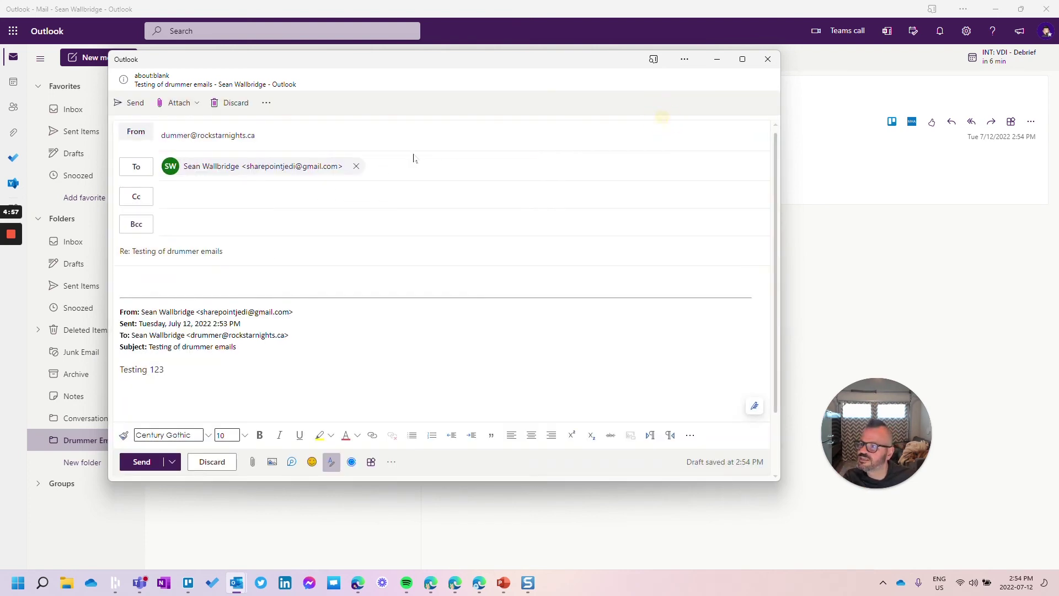
pyautogui.click(147, 133)
pyautogui.click(160, 166)
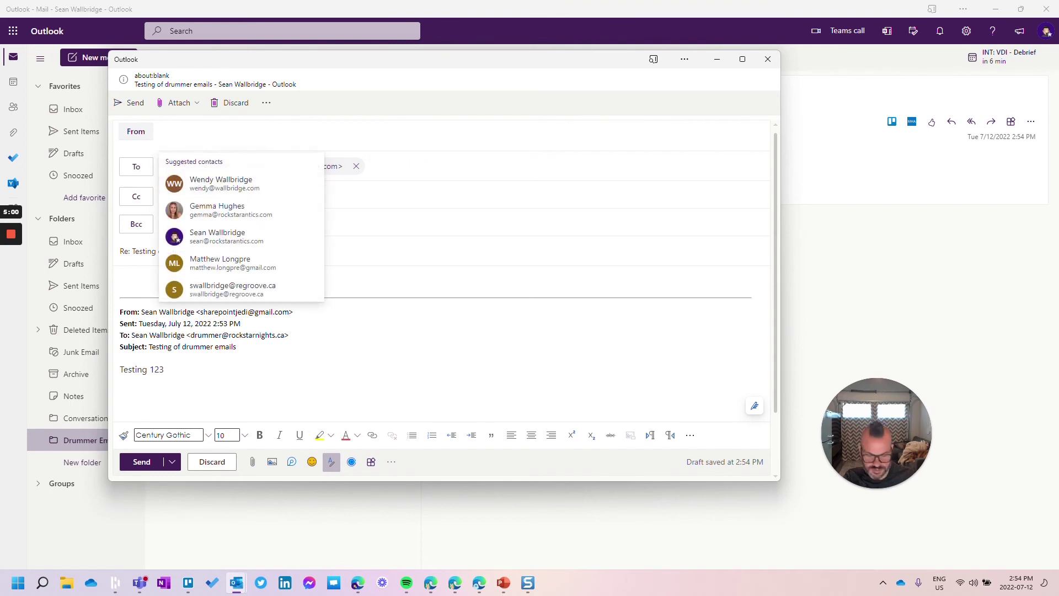
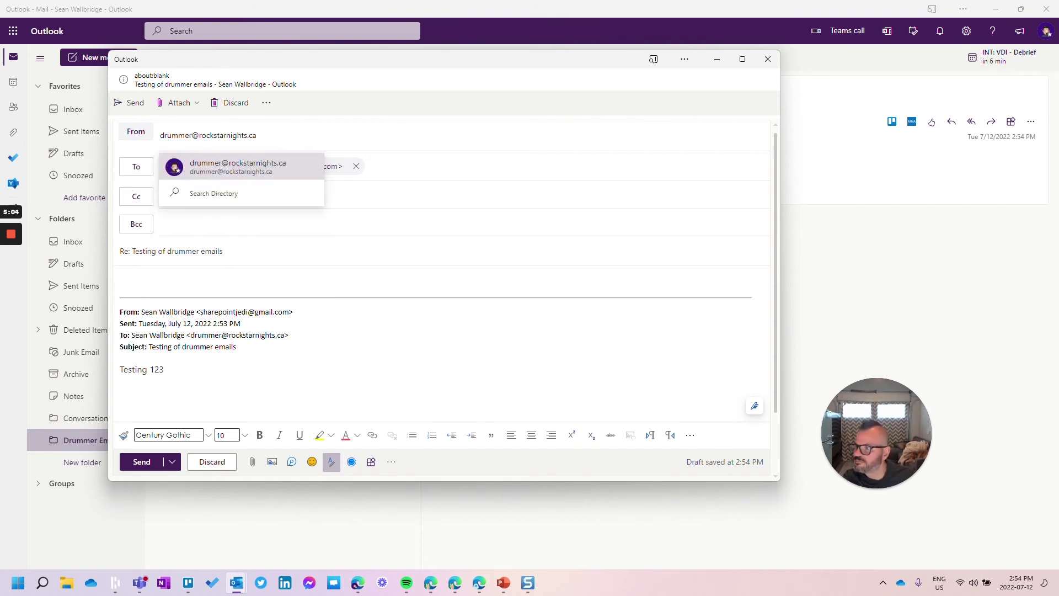
pyautogui.press('Return')
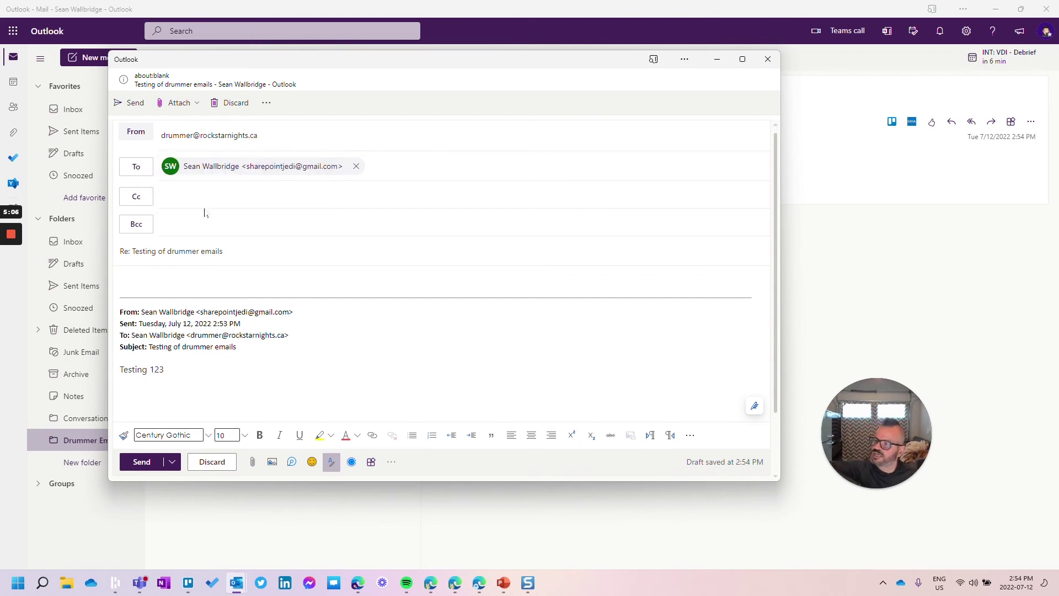
# Write 'Test back' in the reply body and send it.
pyautogui.click(206, 225)
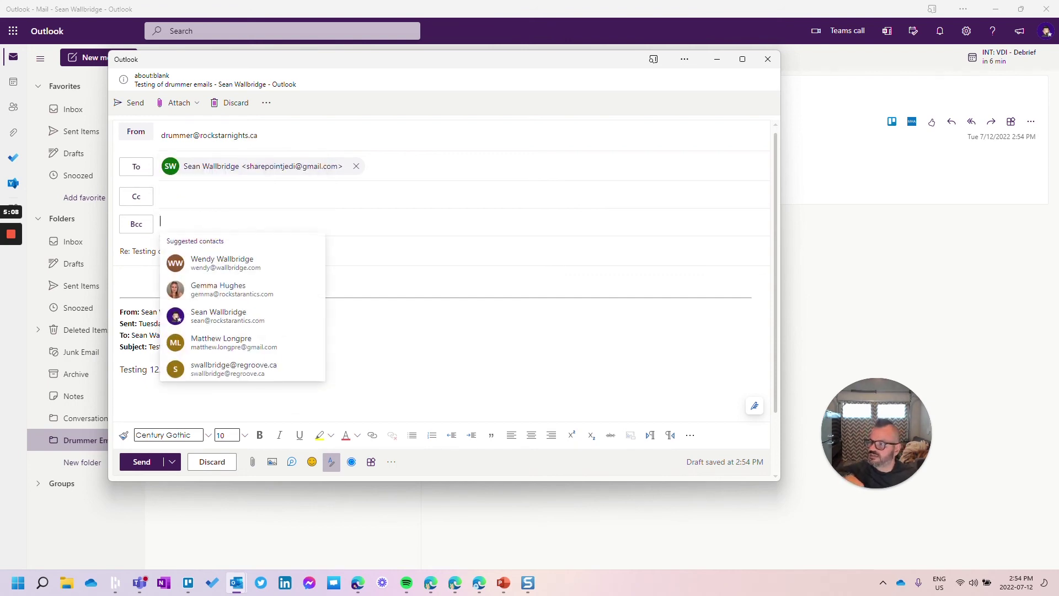
pyautogui.click(120, 278)
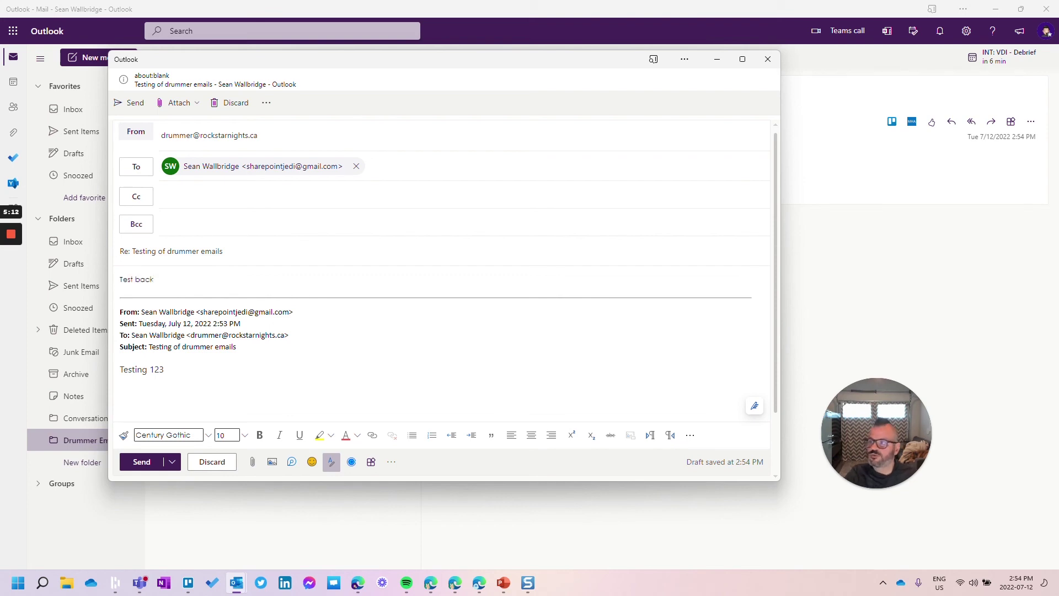
pyautogui.moveTo(170, 139)
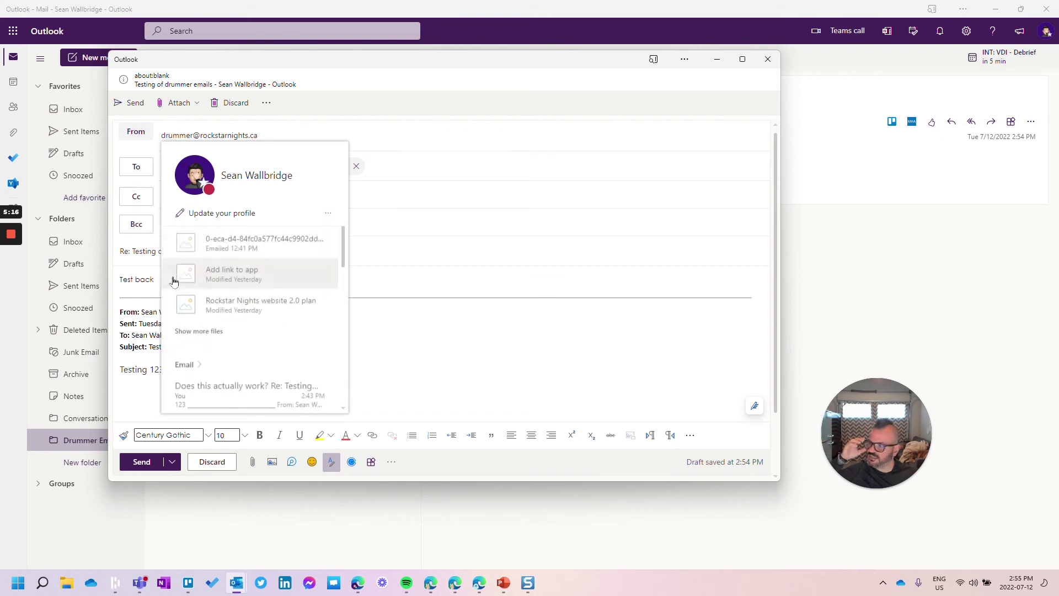
pyautogui.click(125, 102)
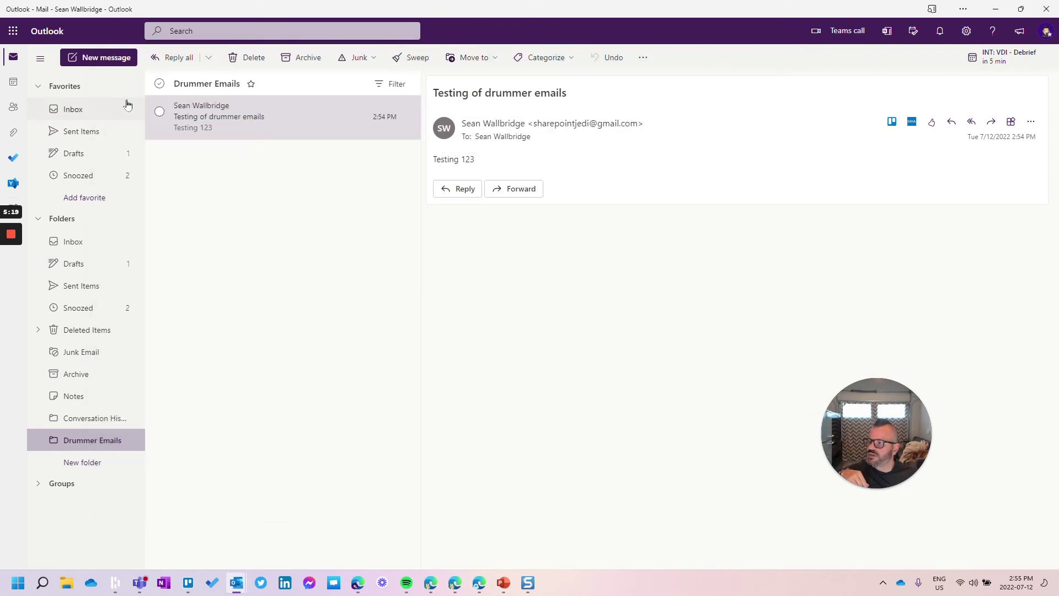
# In the refreshed Gmail inbox, open 'Re: Testing of drummer emails' and highlight the alias sender.
pyautogui.click(993, 10)
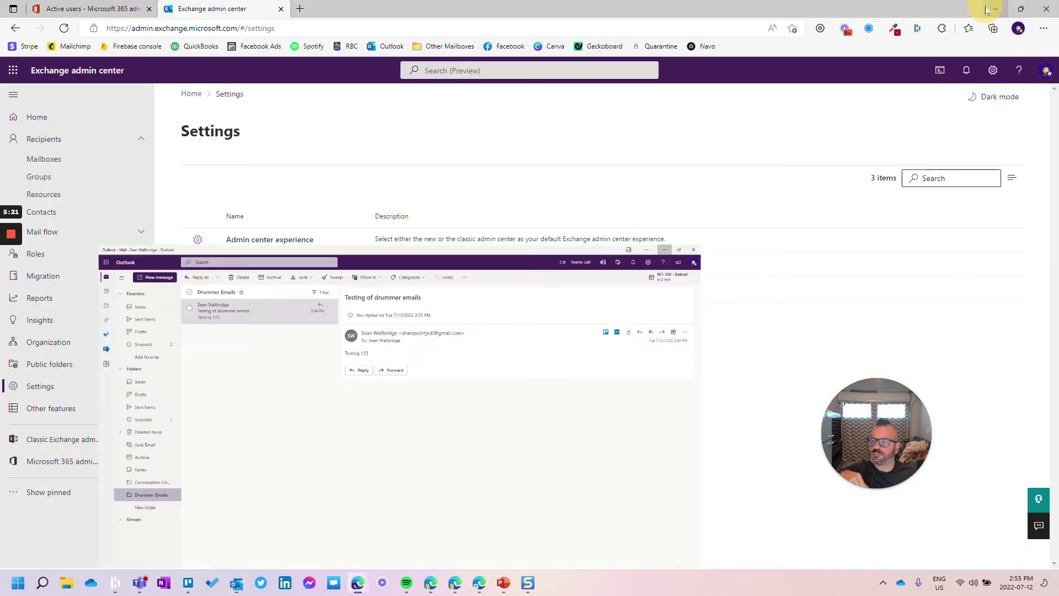
pyautogui.click(479, 583)
pyautogui.click(89, 107)
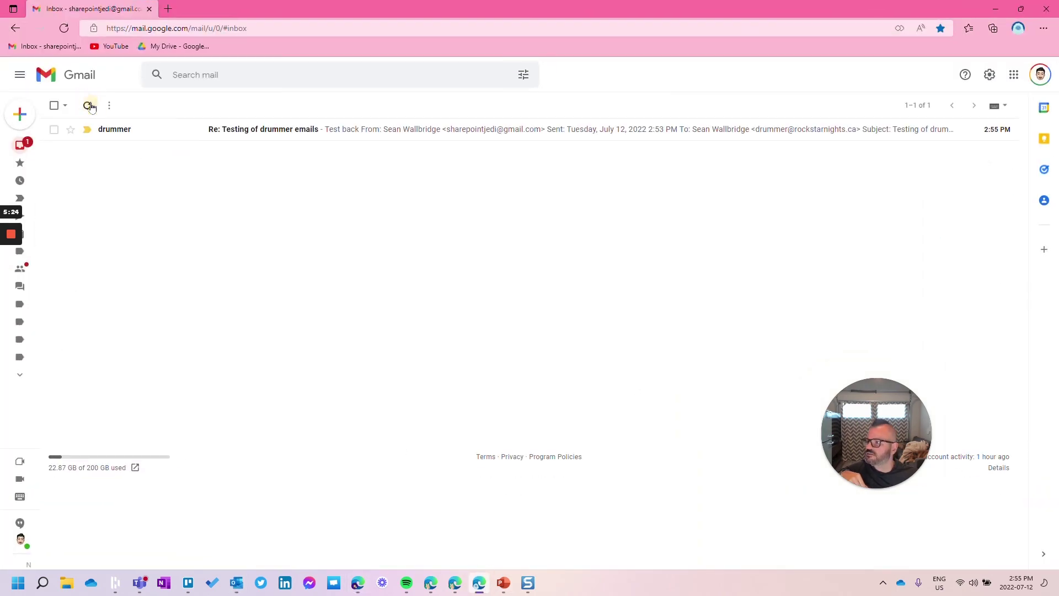
pyautogui.click(232, 138)
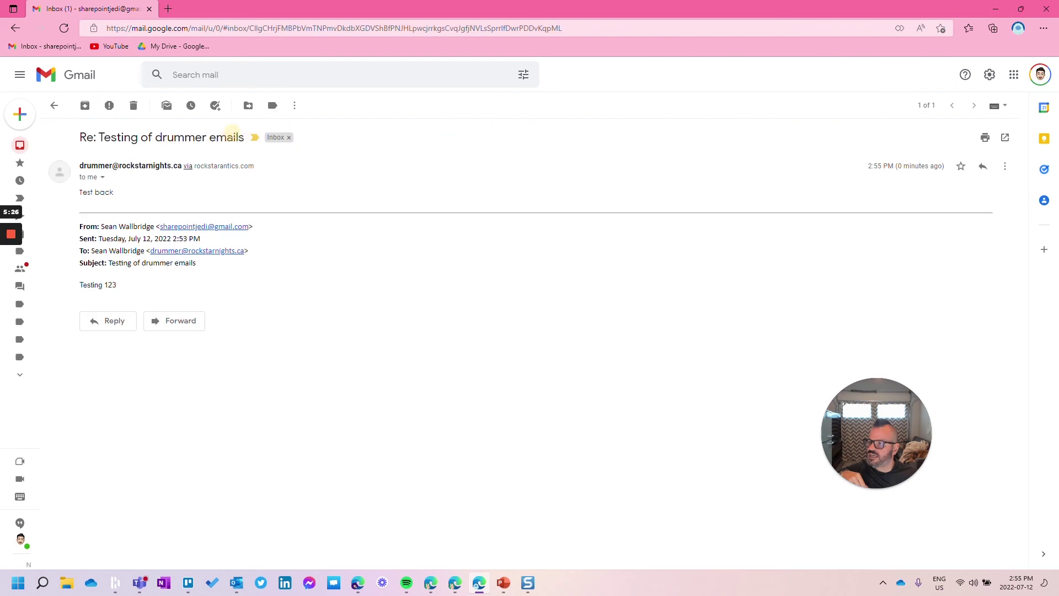
pyautogui.moveTo(80, 166); pyautogui.dragTo(177, 168)
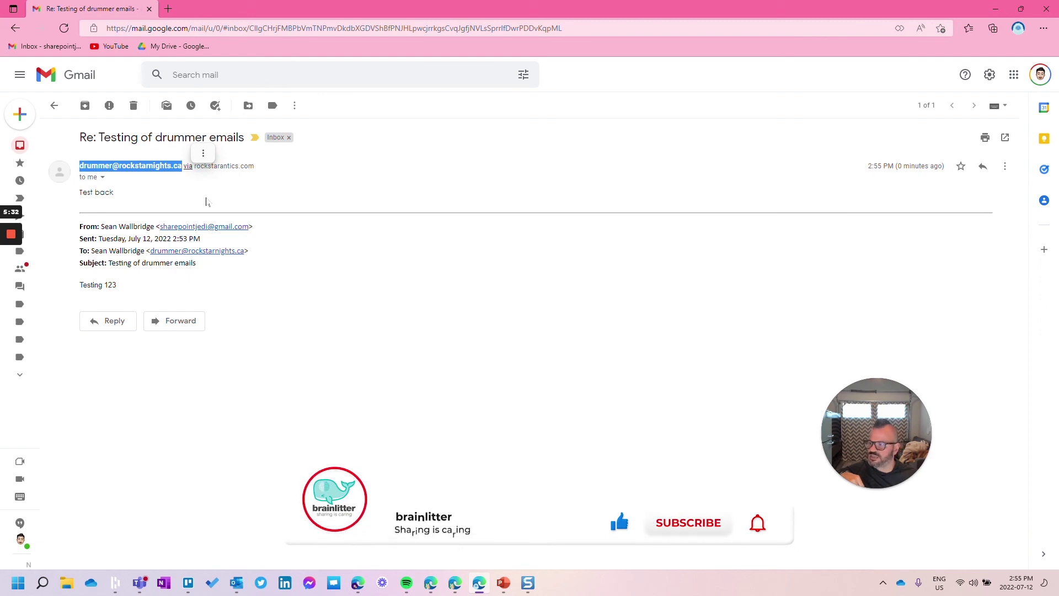
# Archive the 'Re: Testing of drummer emails' reply in Gmail, leaving the inbox empty.
pyautogui.click(206, 202)
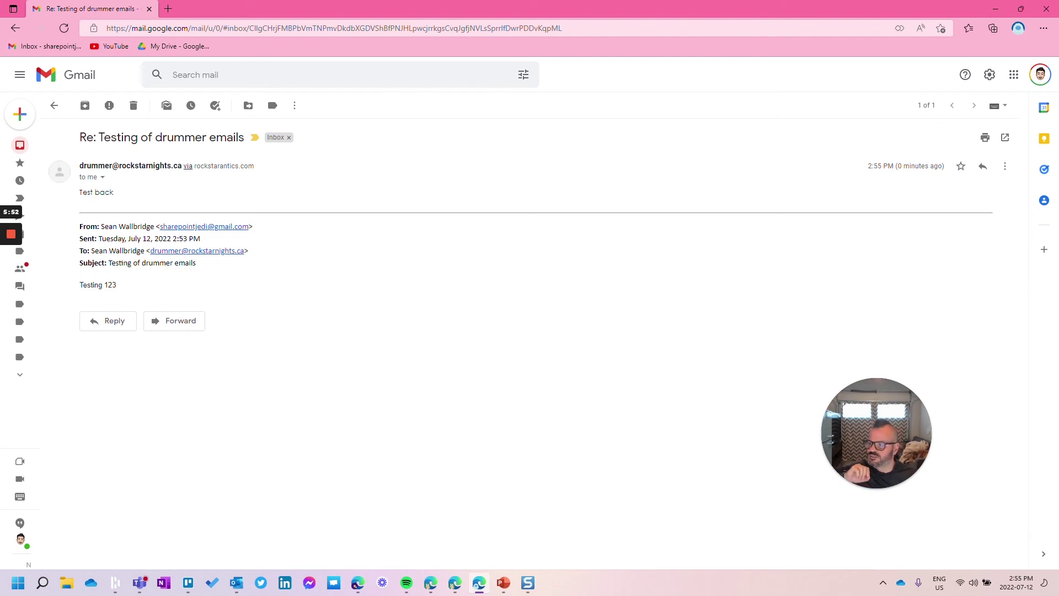
pyautogui.click(85, 105)
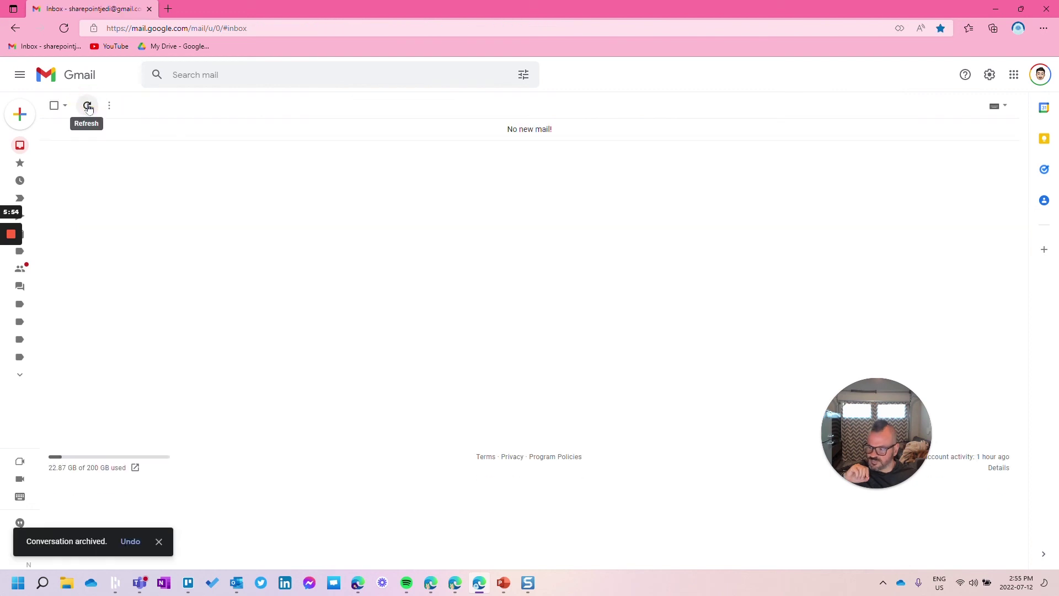
pyautogui.moveTo(13, 234)
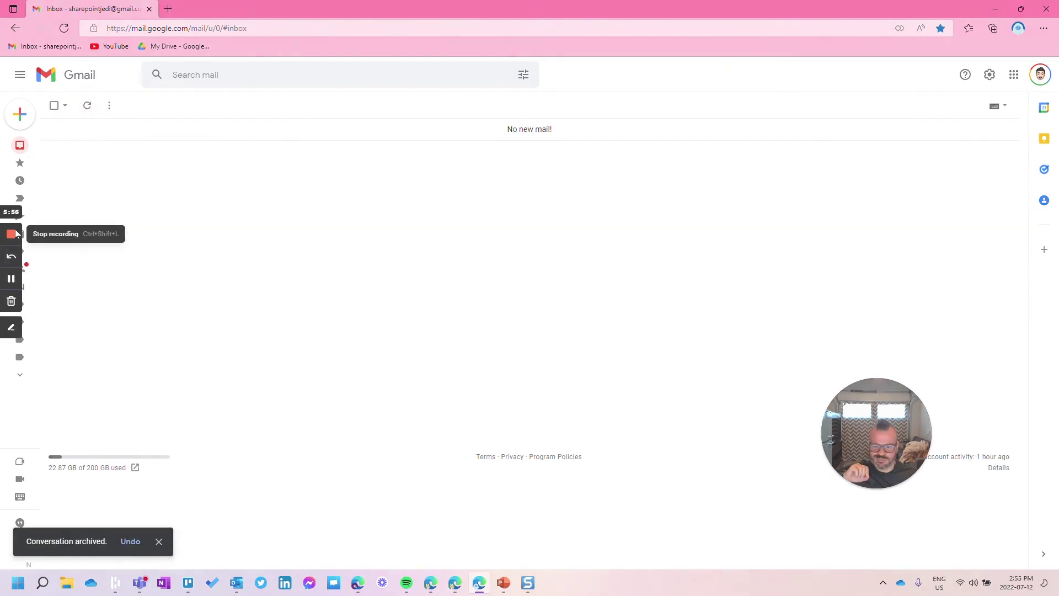